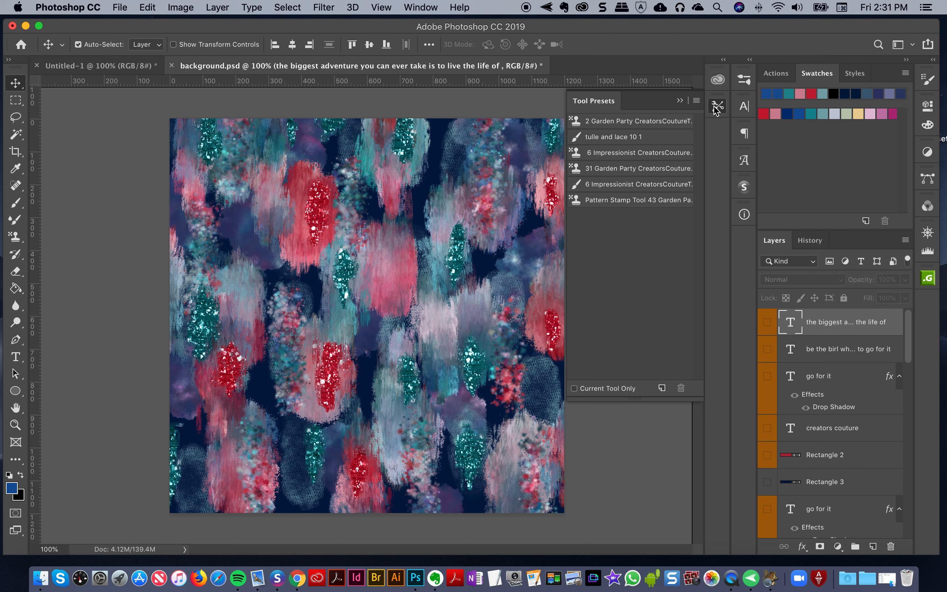
Display the brush presets and select the 96 Impressionist CreatorsCoutureTM brush from the Impressionist set
left_click(745, 82)
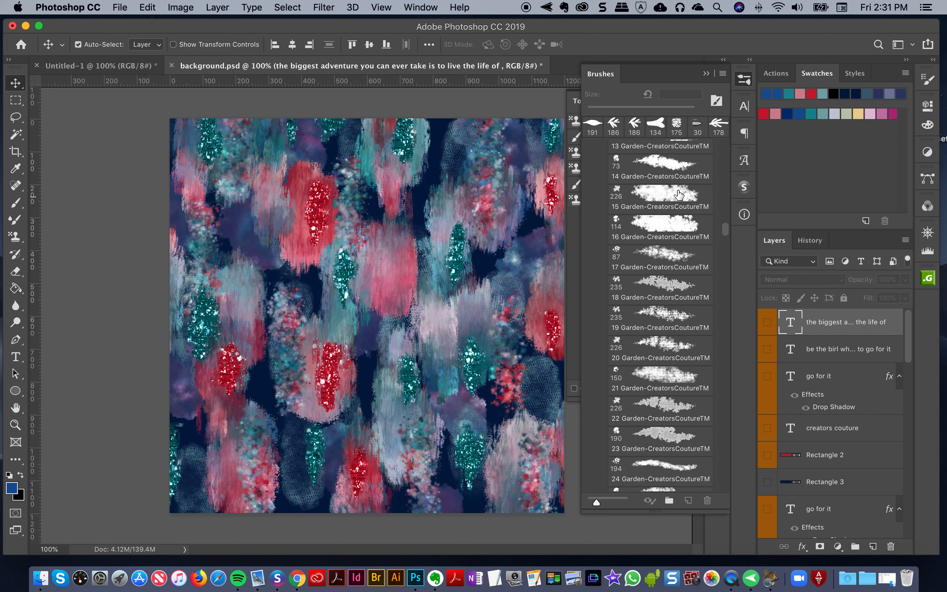
scroll(657, 349, "up", 10)
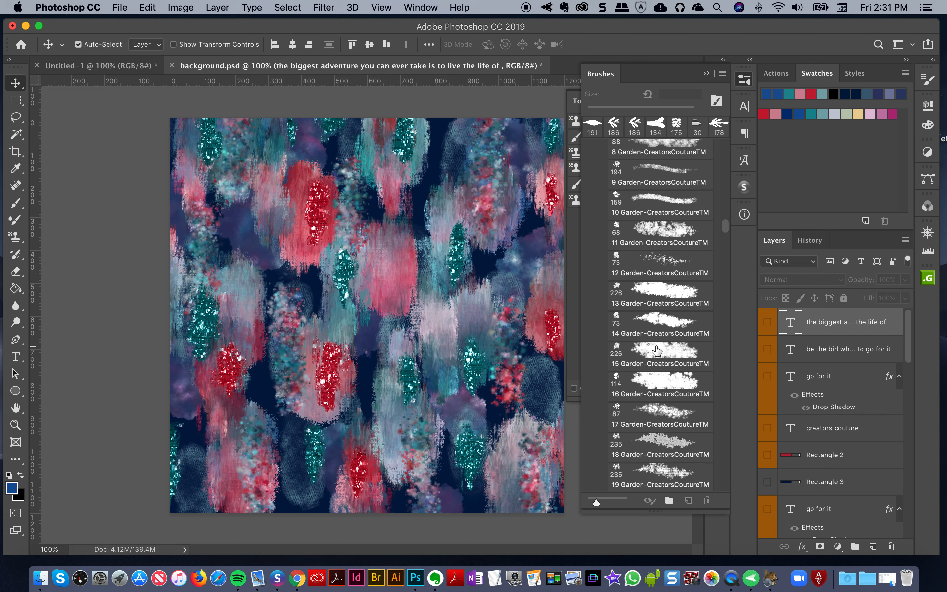
scroll(657, 350, "up", 15)
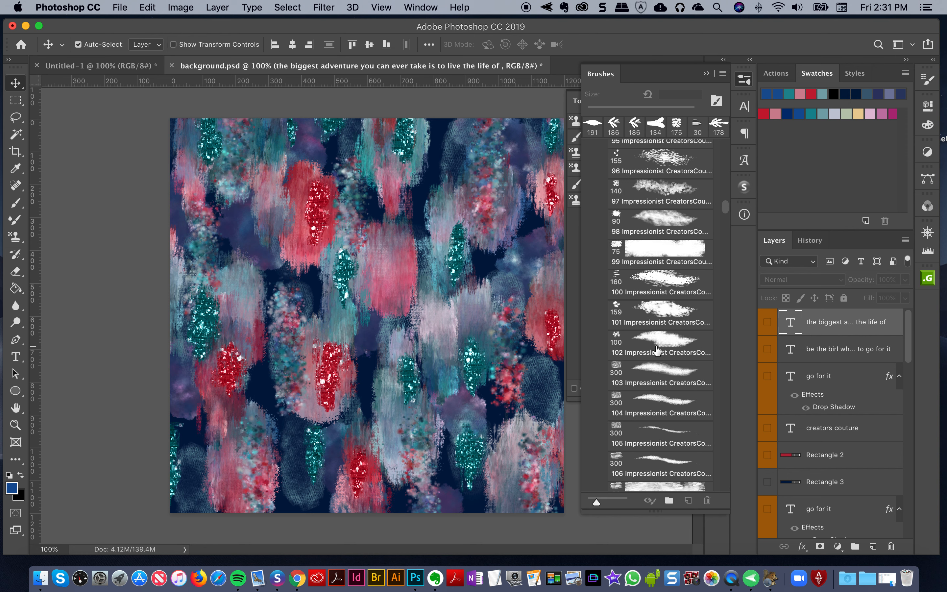
left_click(657, 350)
left_click(661, 296)
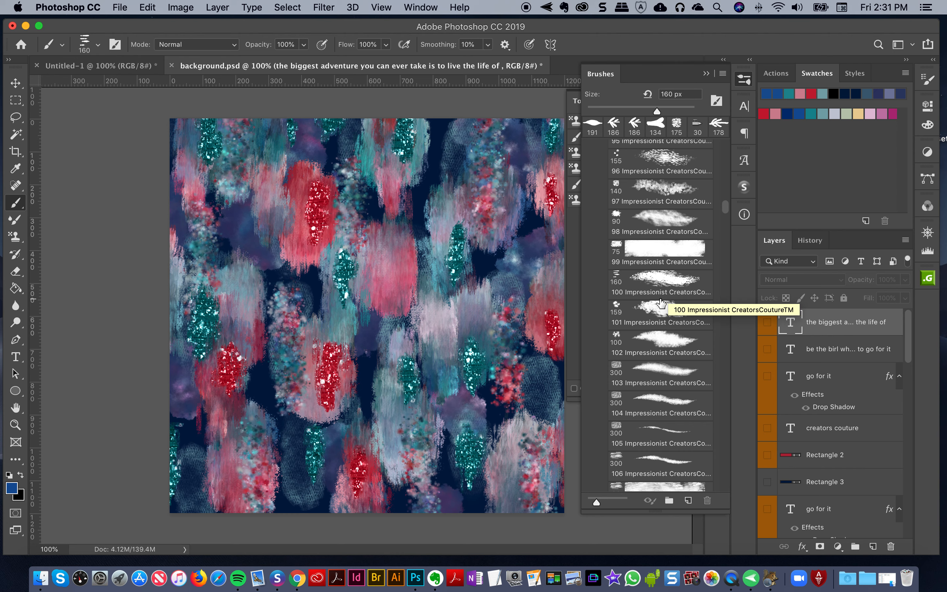
key("v")
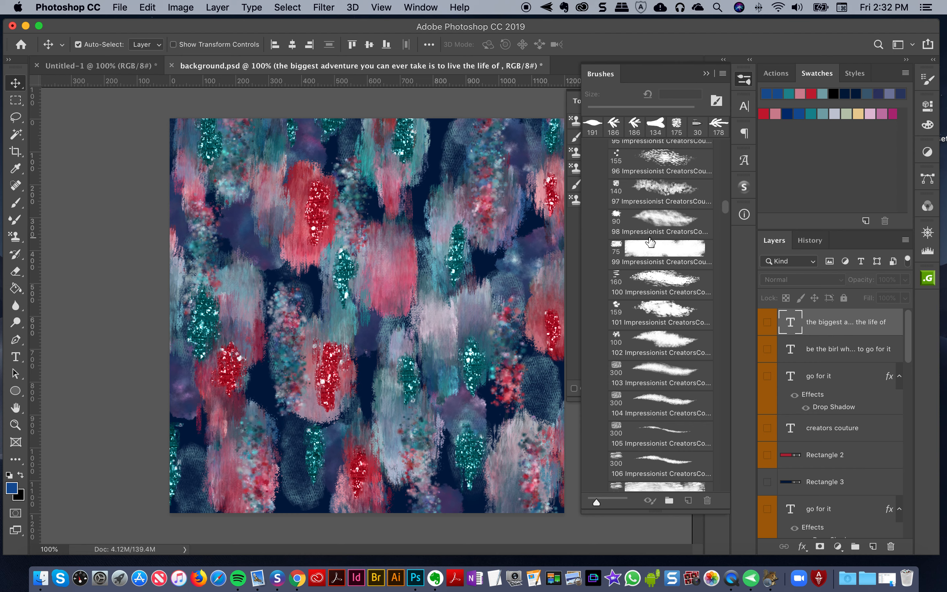
left_click(650, 160)
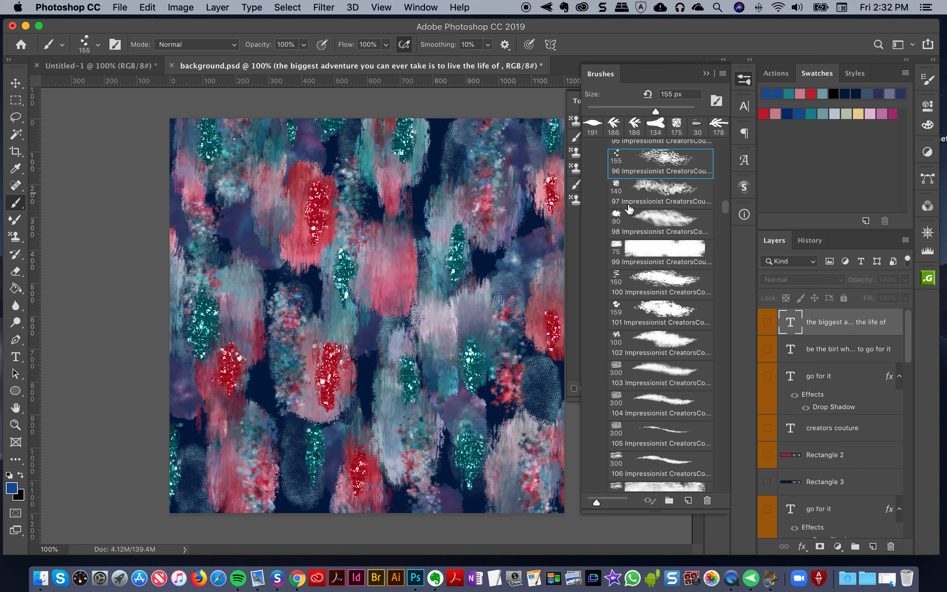
Switch to the Pattern Stamp Tool and add a new blank layer above the text layers
left_click(16, 239)
right_click(14, 238)
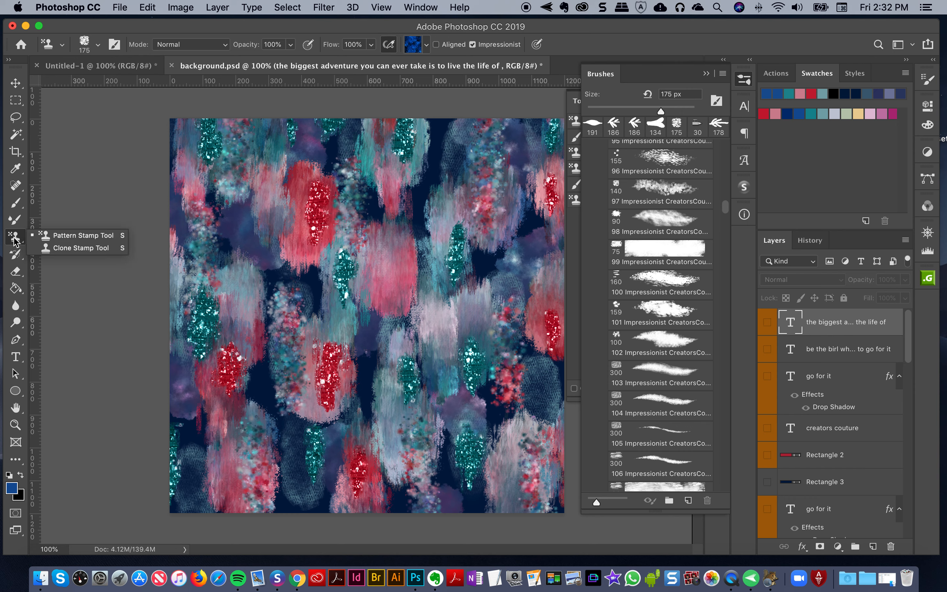
left_click(45, 237)
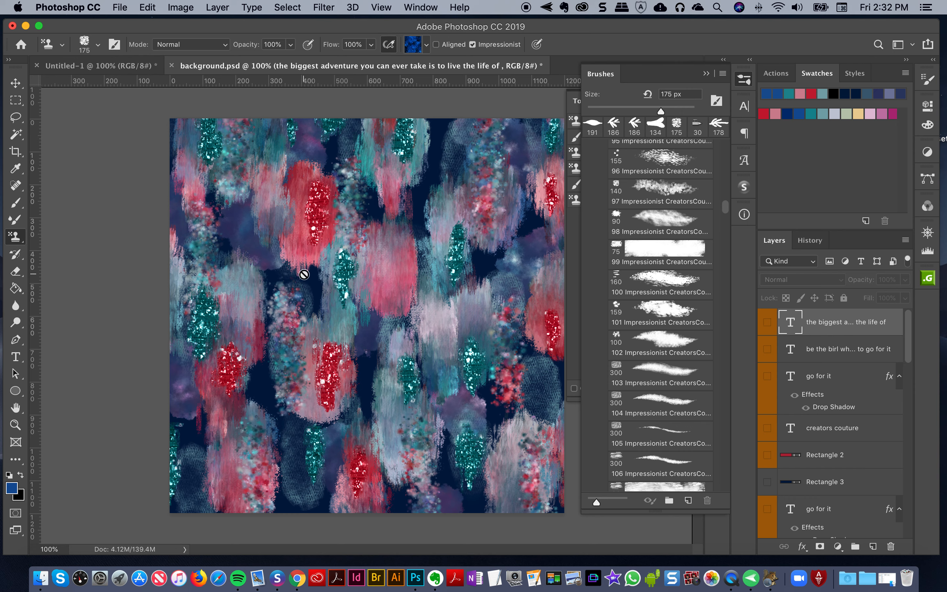
left_click(874, 546)
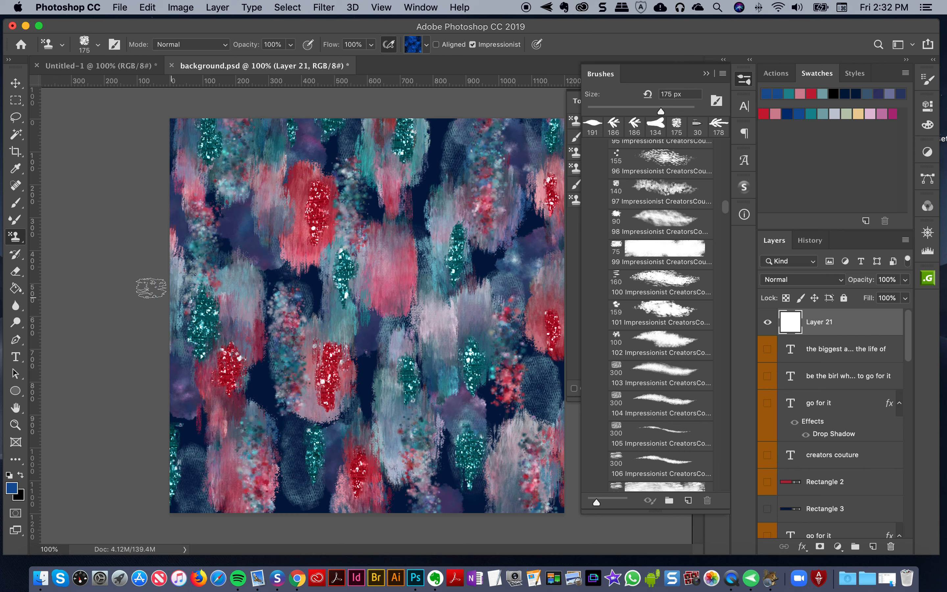
Stamp the undersea 1 pattern down the middle of the canvas using the 96 Impressionist CreatorsCoutureTM brush
left_click(659, 163)
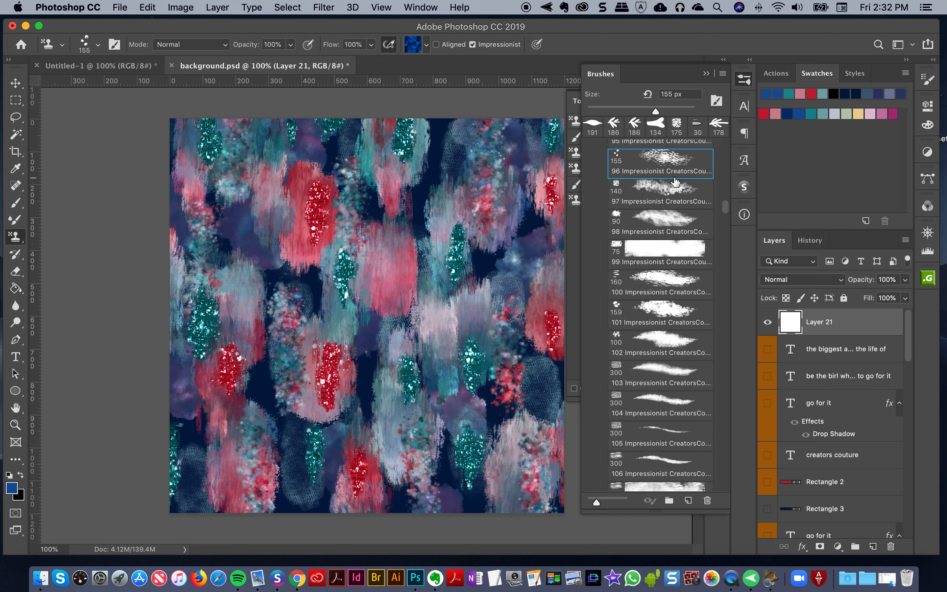
left_click(416, 44)
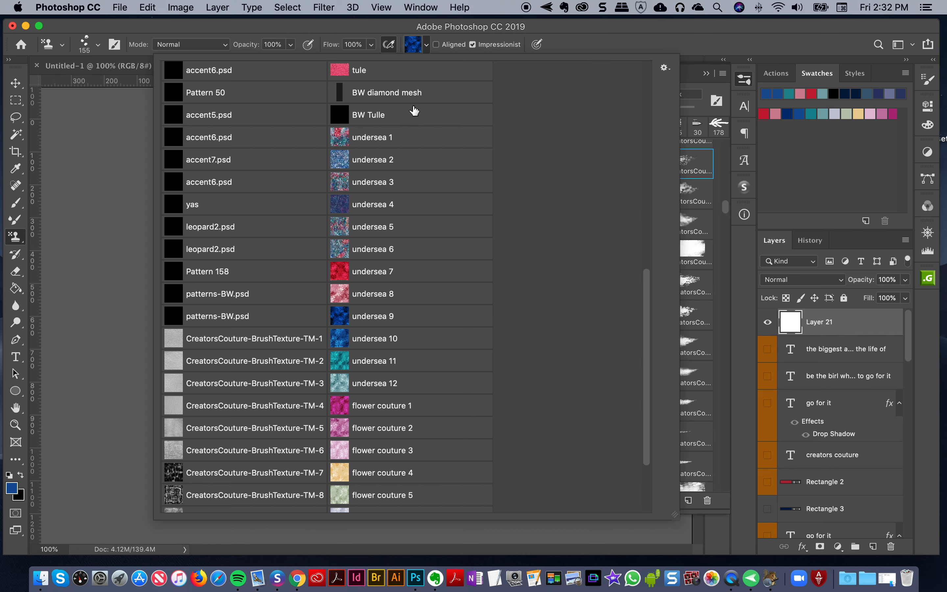
left_click(391, 159)
left_click(363, 143)
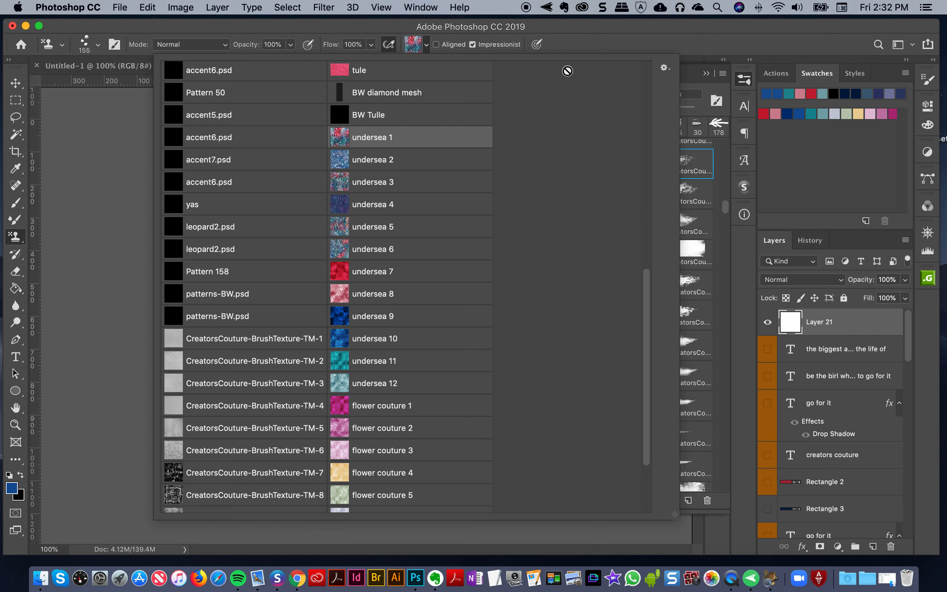
left_click(605, 43)
mouse_move(410, 306)
left_mouse_down()
mouse_move(392, 196)
mouse_move(372, 352)
mouse_move(395, 391)
mouse_move(399, 254)
mouse_move(485, 450)
left_mouse_up()
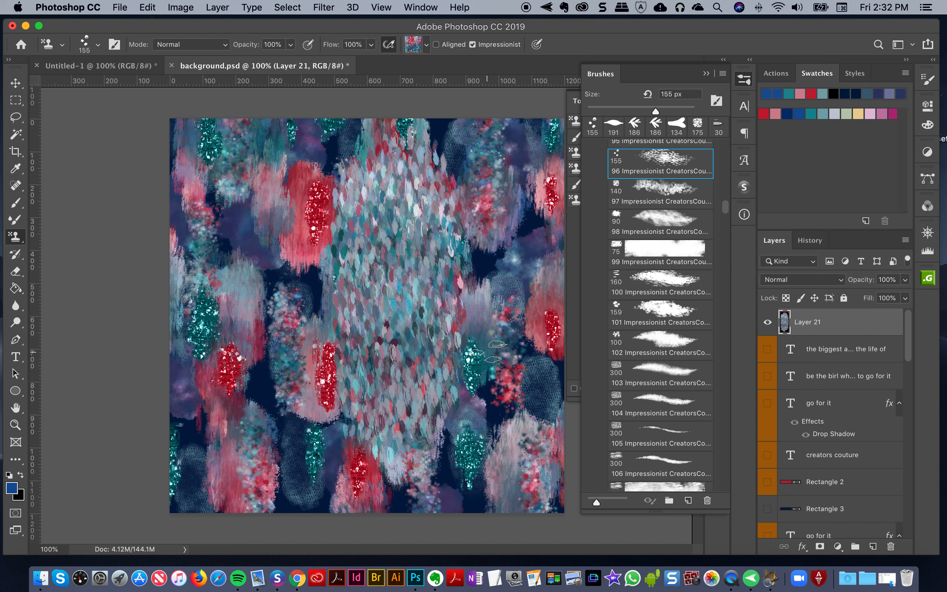
Save the current stamp brush as a new brush preset with its size captured and tool settings excluded
left_click(688, 501)
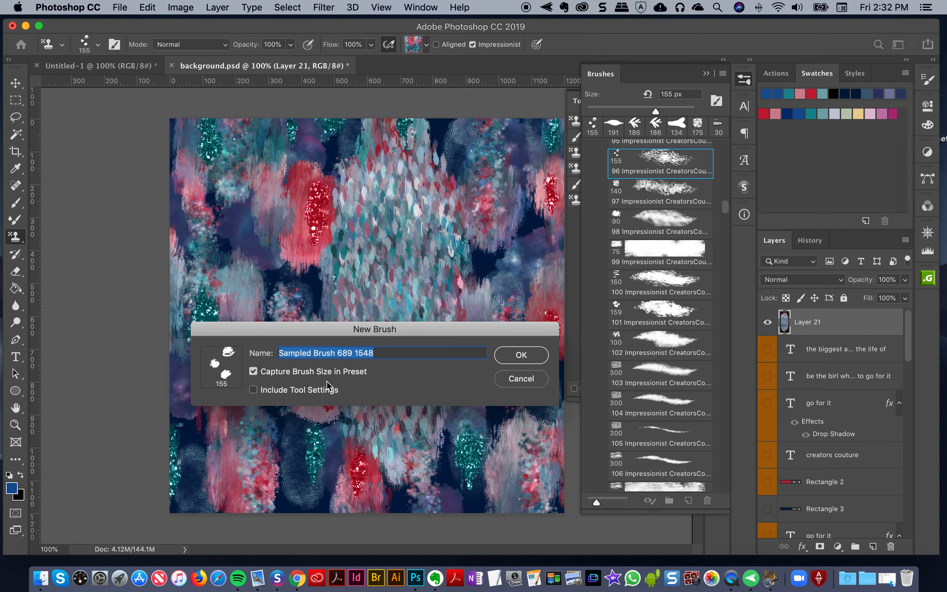
left_click(514, 382)
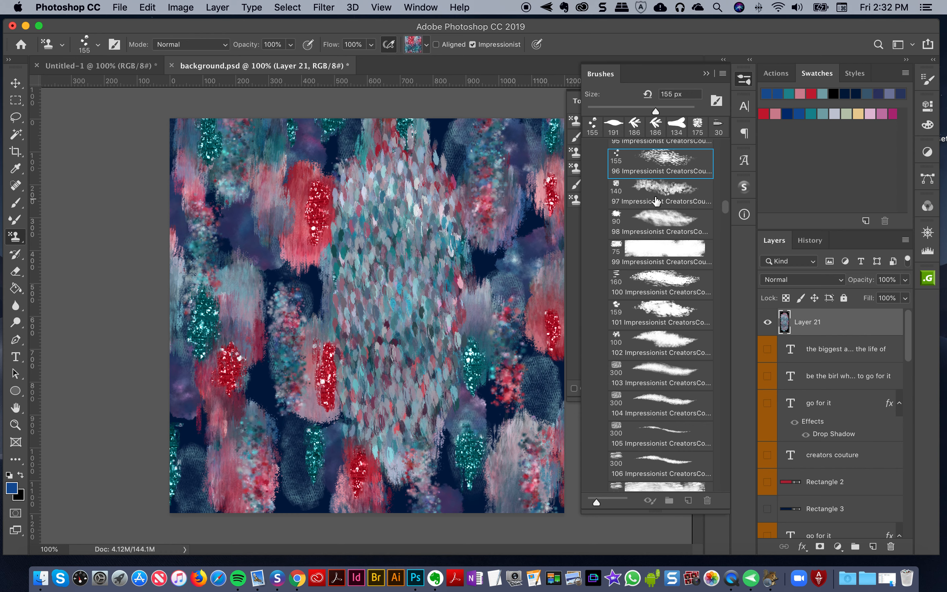
left_click(640, 194)
left_click(689, 501)
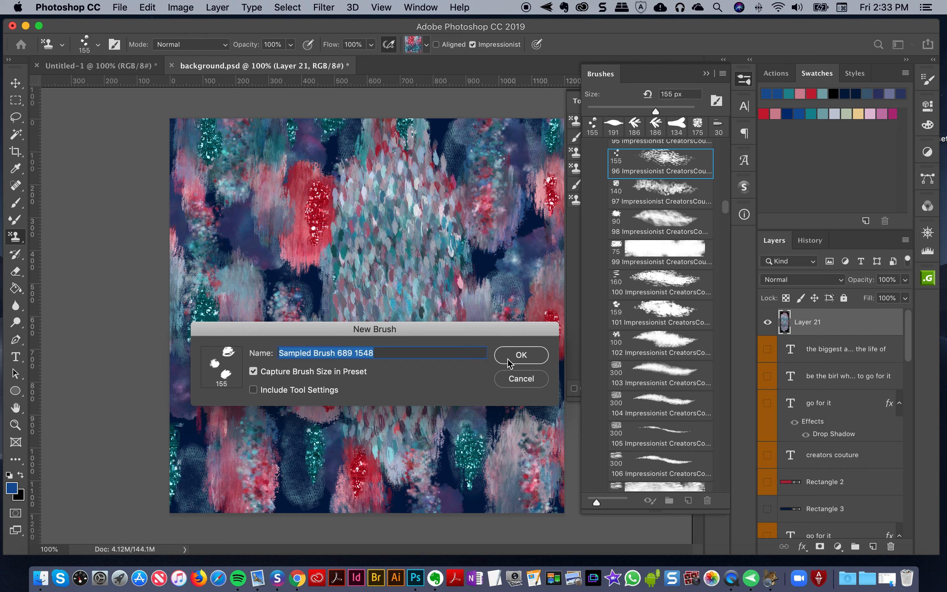
key("Return")
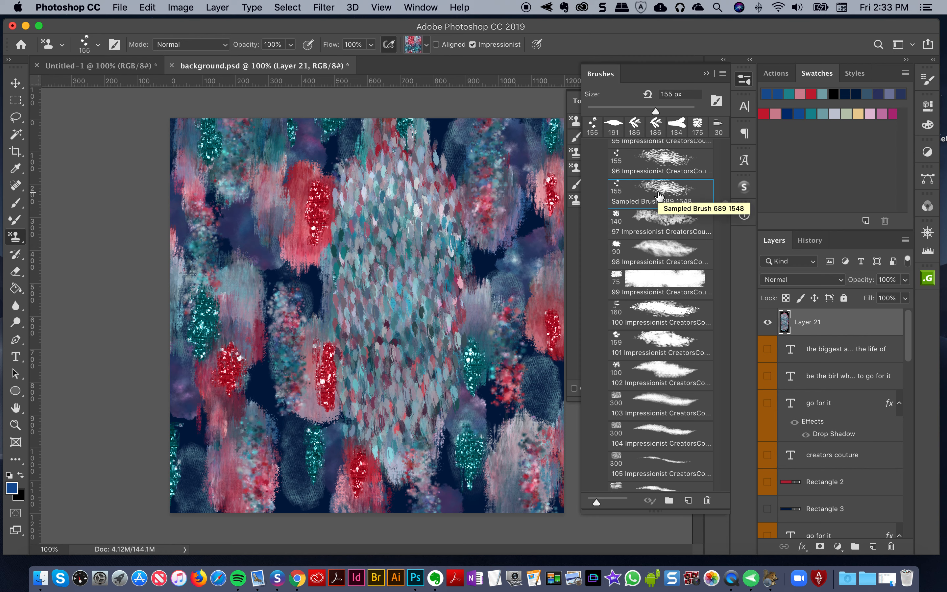
Delete the newly saved brush preset and stamp more pattern over the middle with the 96 Impressionist brush
left_click(708, 501)
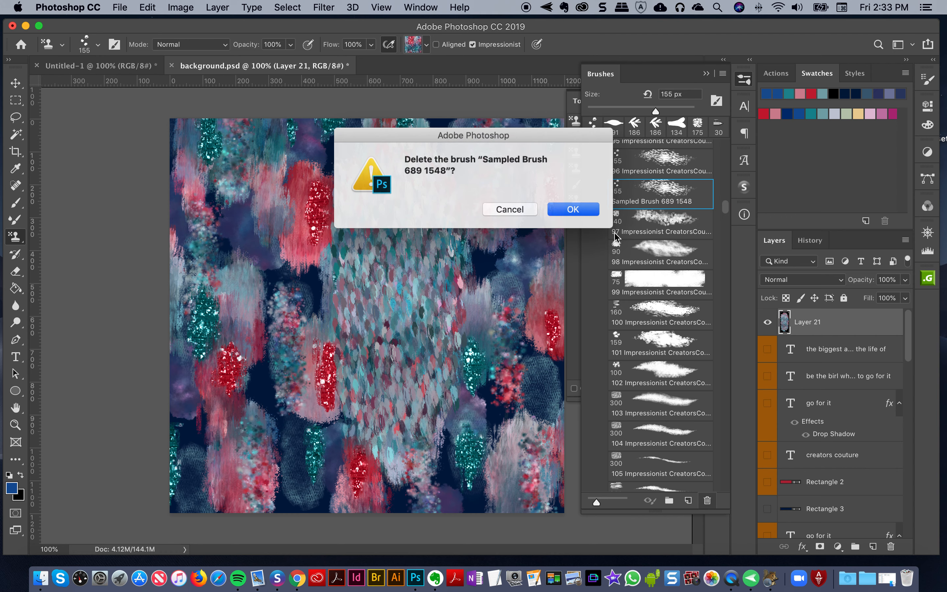
left_click(587, 211)
left_click(666, 173)
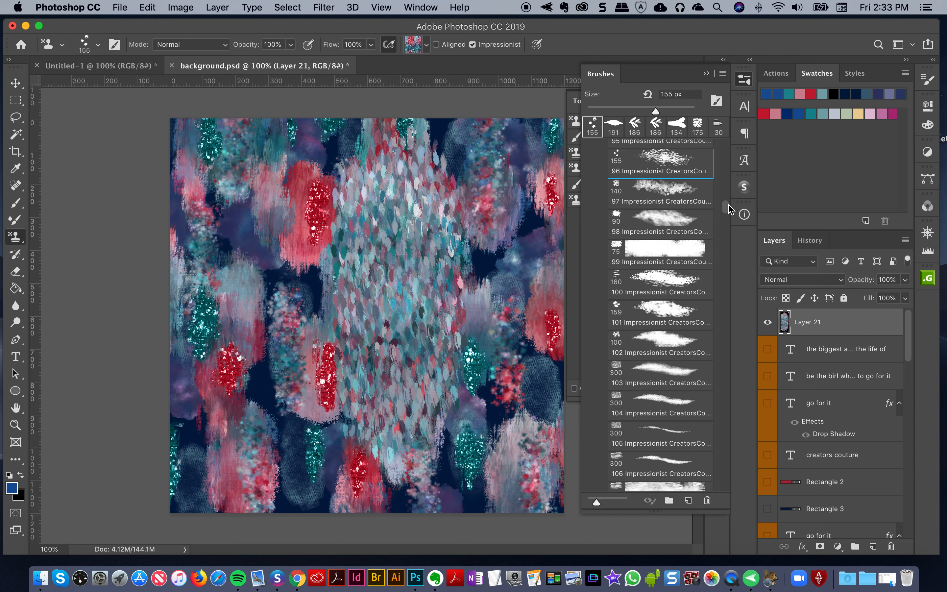
left_click_drag(381, 261, 372, 261)
Examine the end of the brush list and the options offered for creating a new brush preset
left_click_drag(726, 206, 716, 538)
scroll(708, 485, "down", 10)
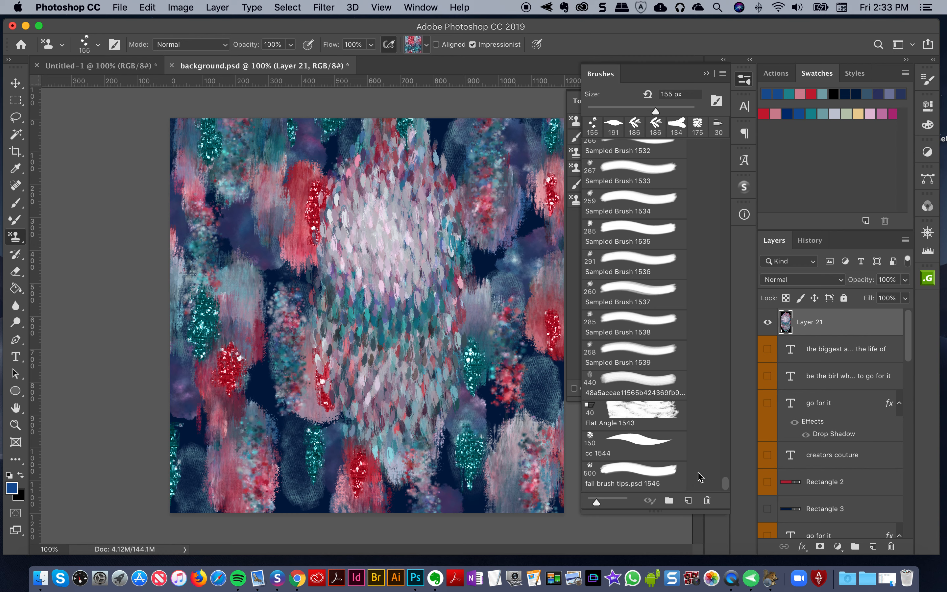
left_click(688, 500)
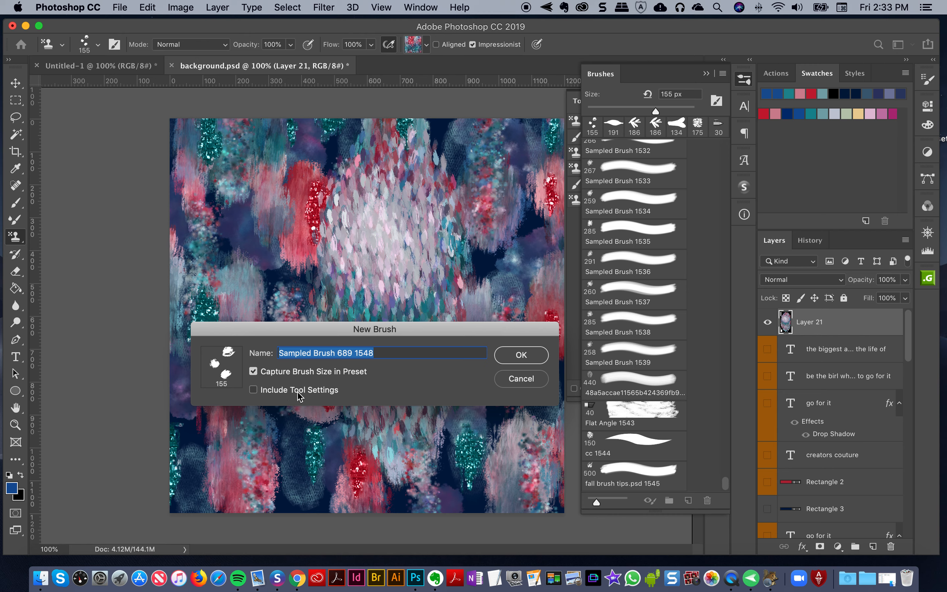
left_click(522, 379)
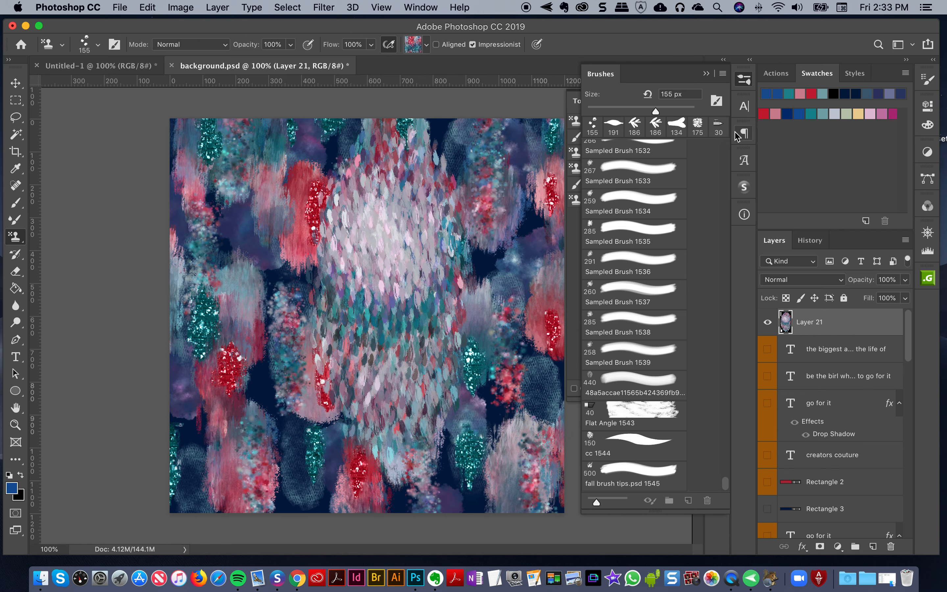
Hide the brush presets and clear all the stamped strokes from Layer 21
left_click(743, 80)
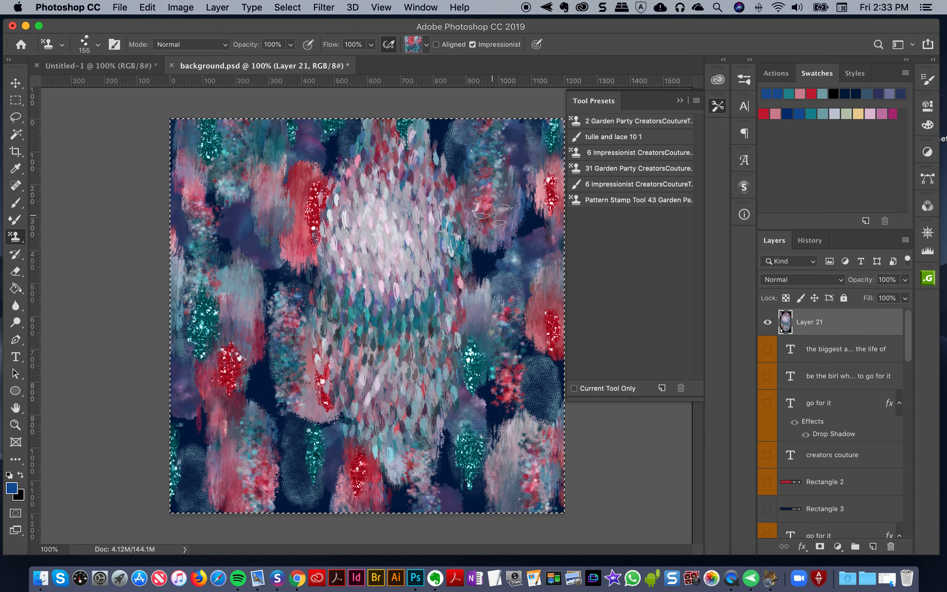
key("super+z")
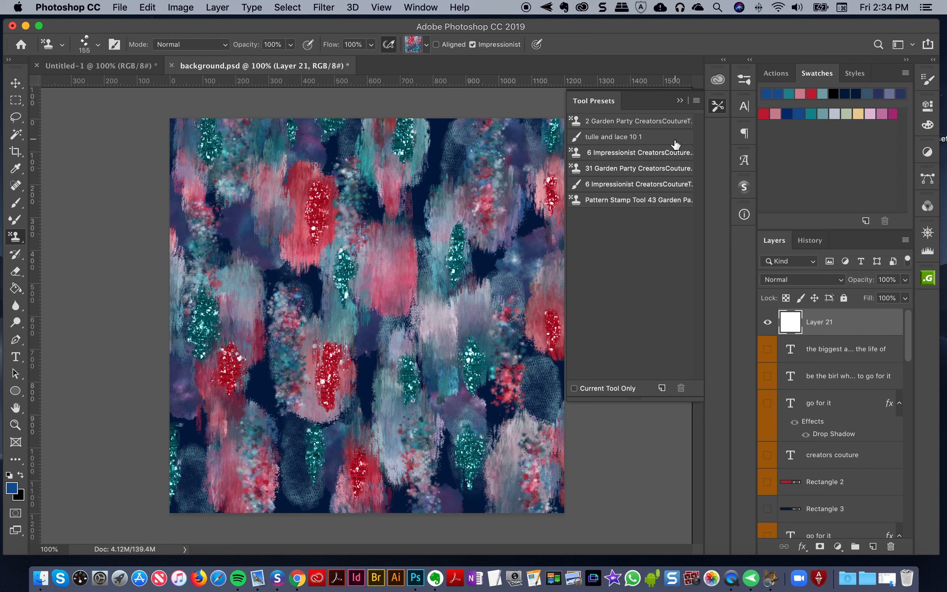
Save the Pattern Stamp setup as a tool preset named "96 Impressionist CreatorsCoutureTM 1" without including the pattern
left_click(719, 106)
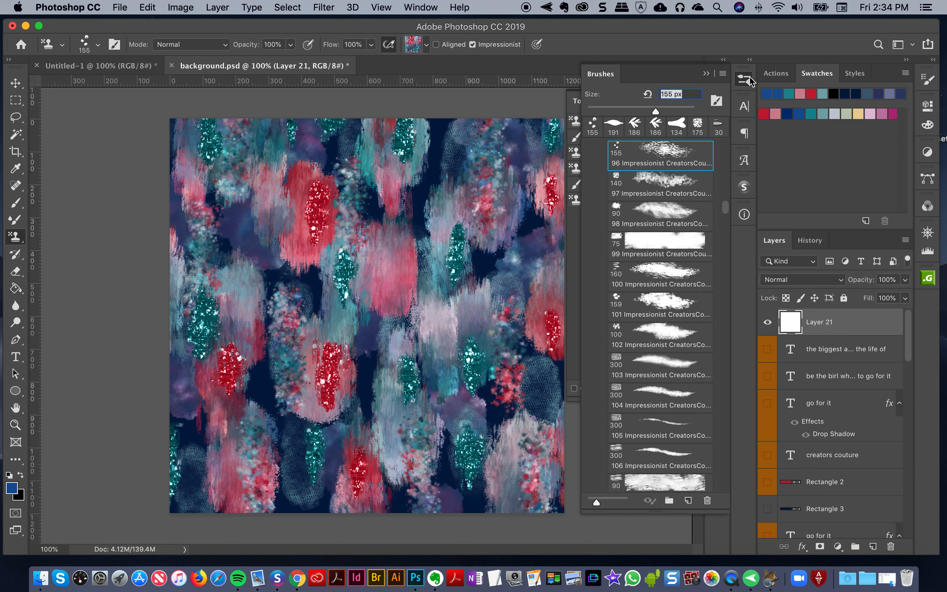
left_click(706, 73)
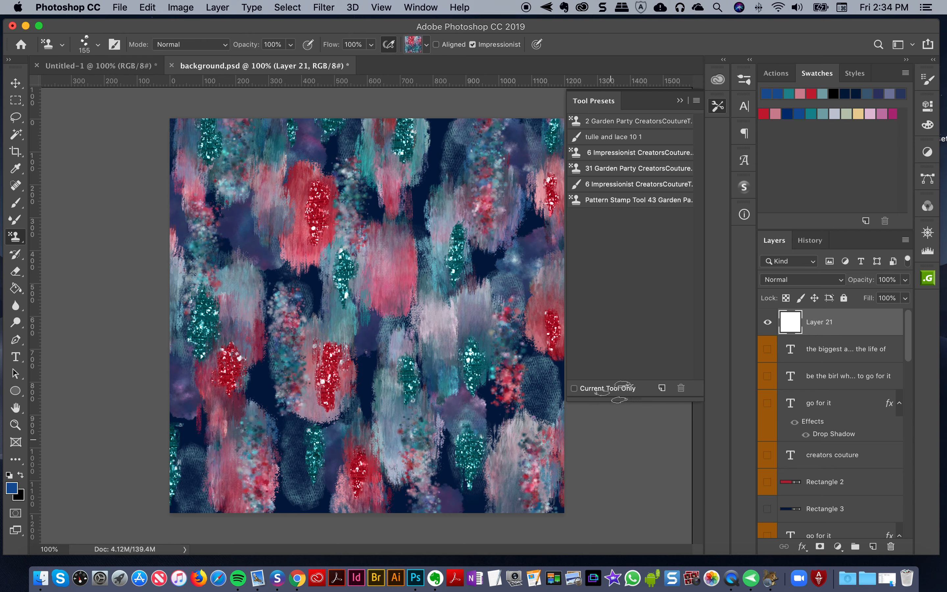
left_click(662, 389)
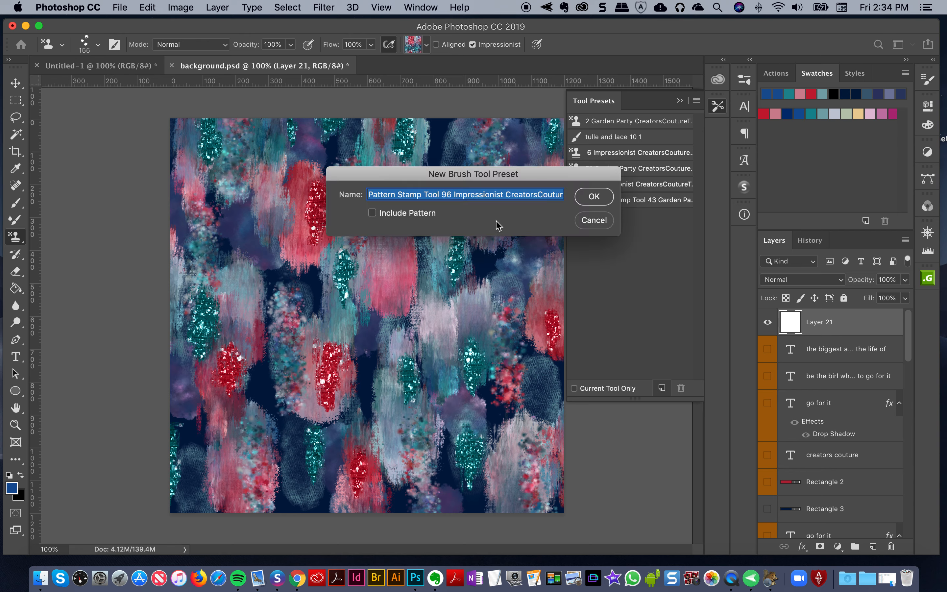
left_click(472, 195)
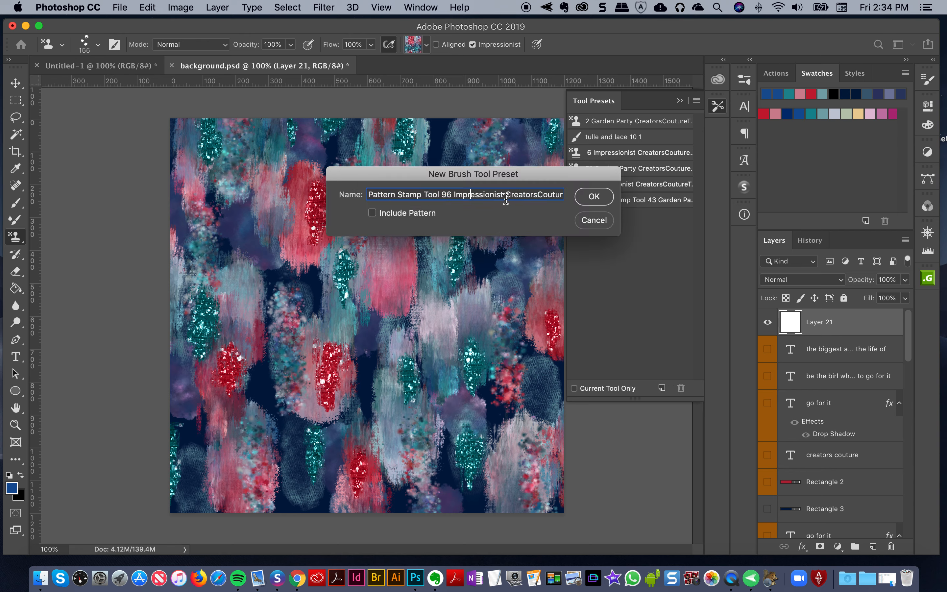
left_click_drag(439, 194, 323, 195)
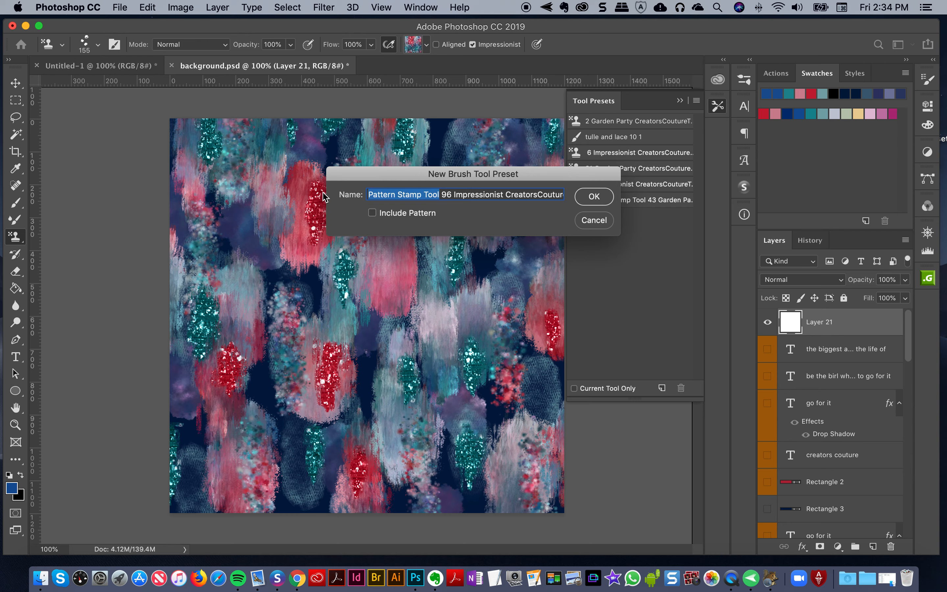
key("BackSpace")
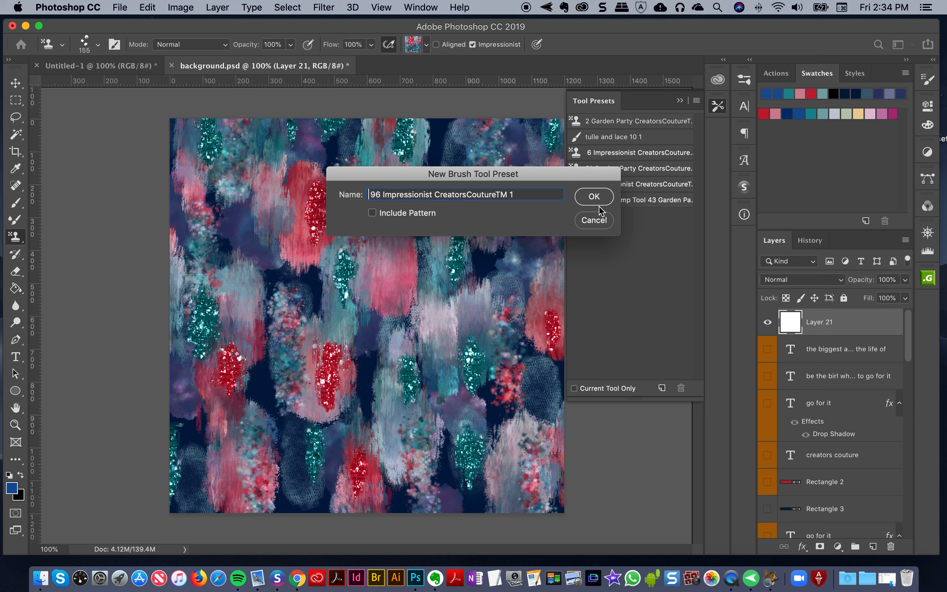
left_click_drag(533, 176, 412, 262)
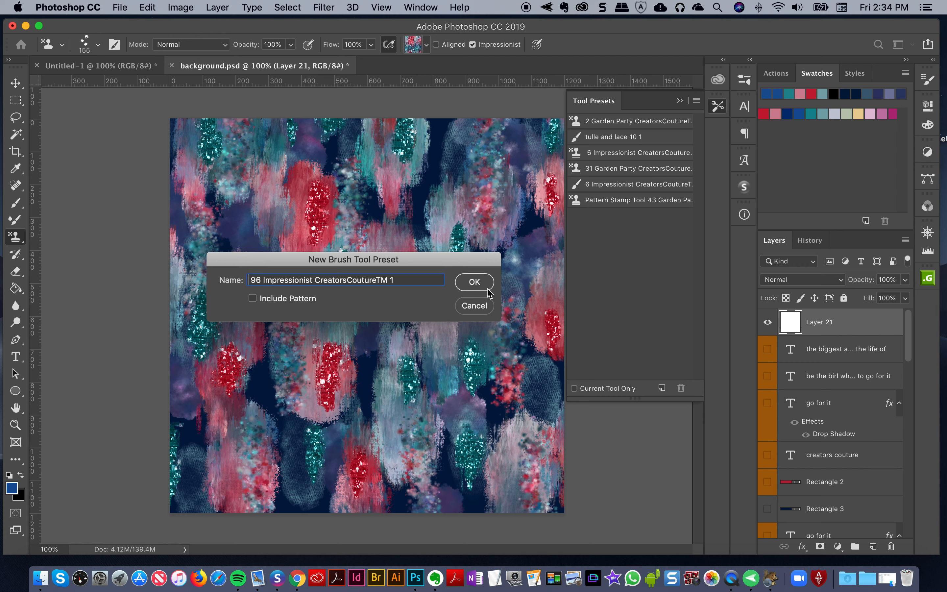
left_click(474, 282)
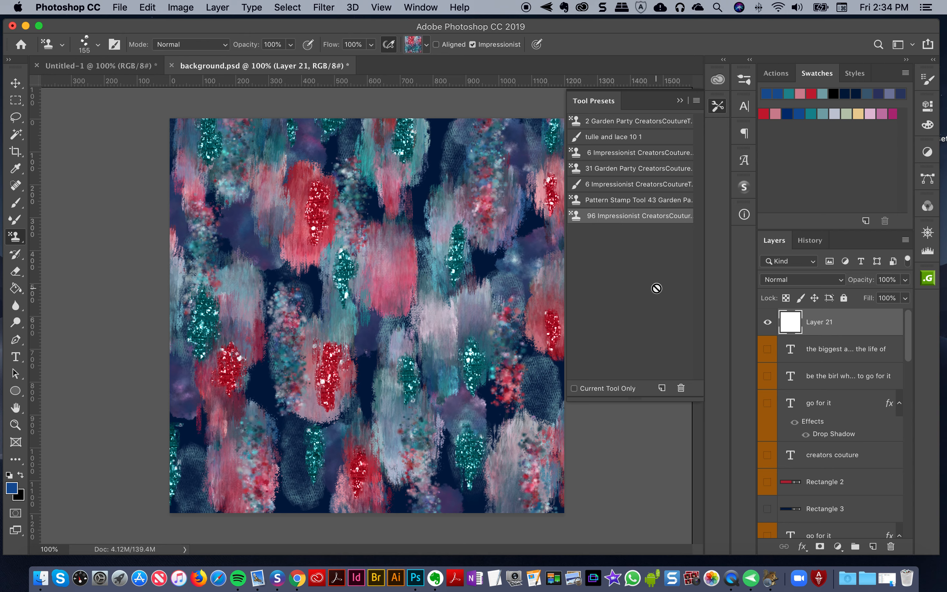
Delete the newly saved 96 Impressionist tool preset
left_click(681, 387)
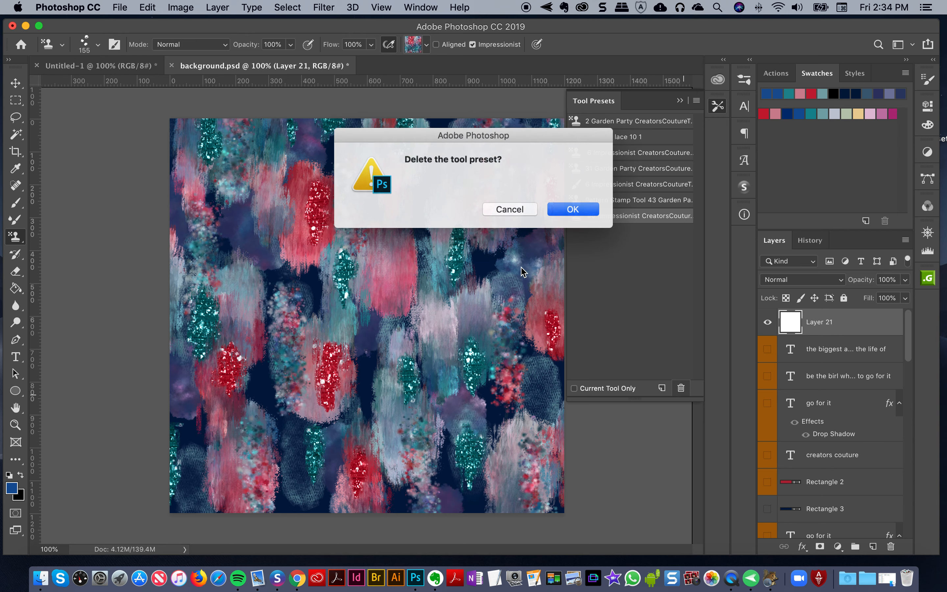
key("Return")
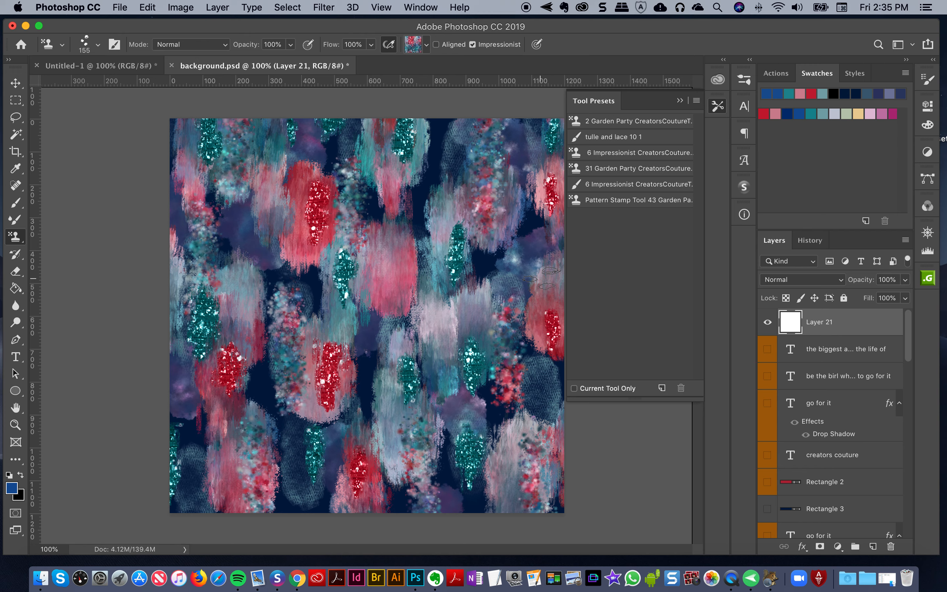
Bring the brush presets list back into view
left_click(745, 81)
left_click(747, 83)
left_click(745, 81)
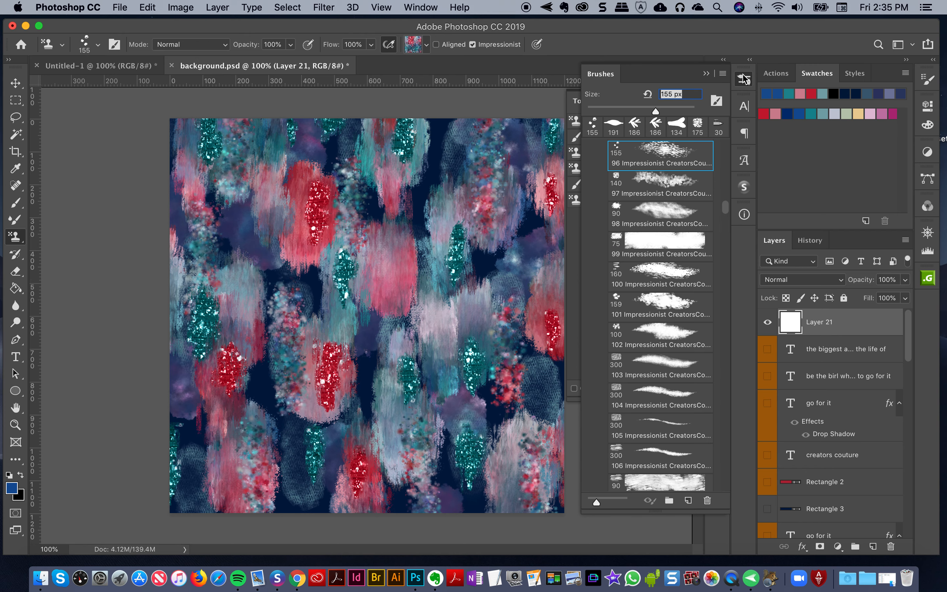
Hide the brush presets list so the tool presets are fully in view
left_click(746, 79)
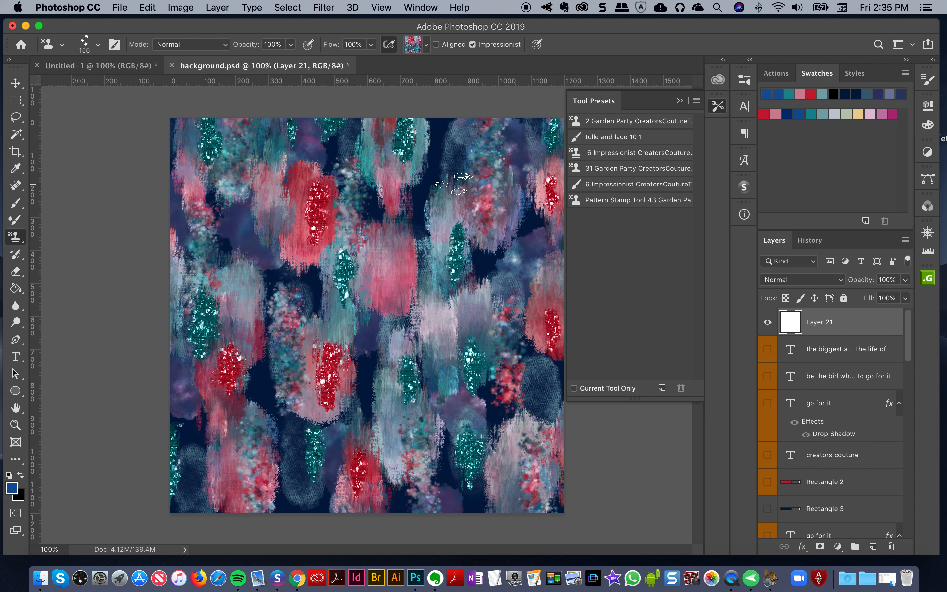
left_click(454, 183)
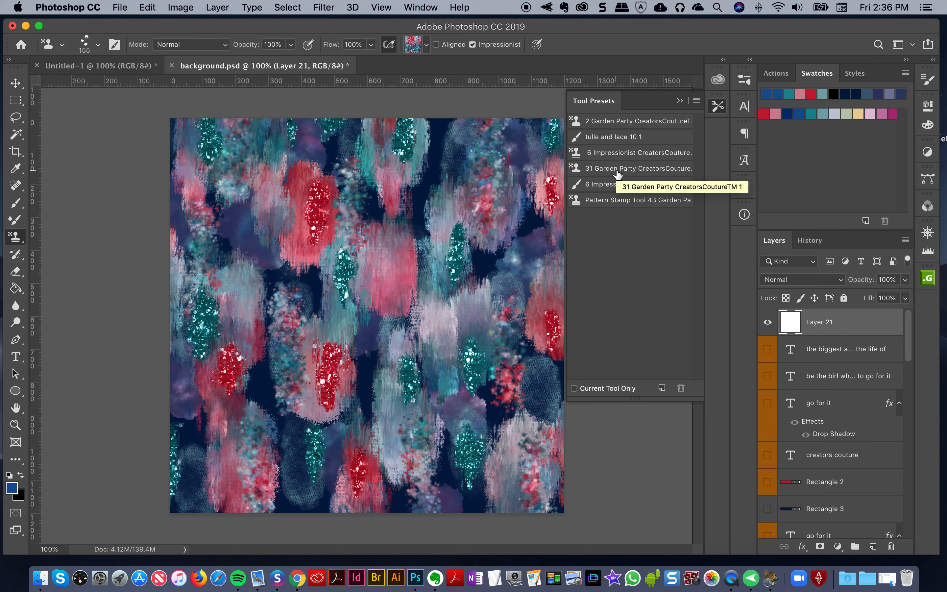
left_click(696, 103)
left_click(696, 104)
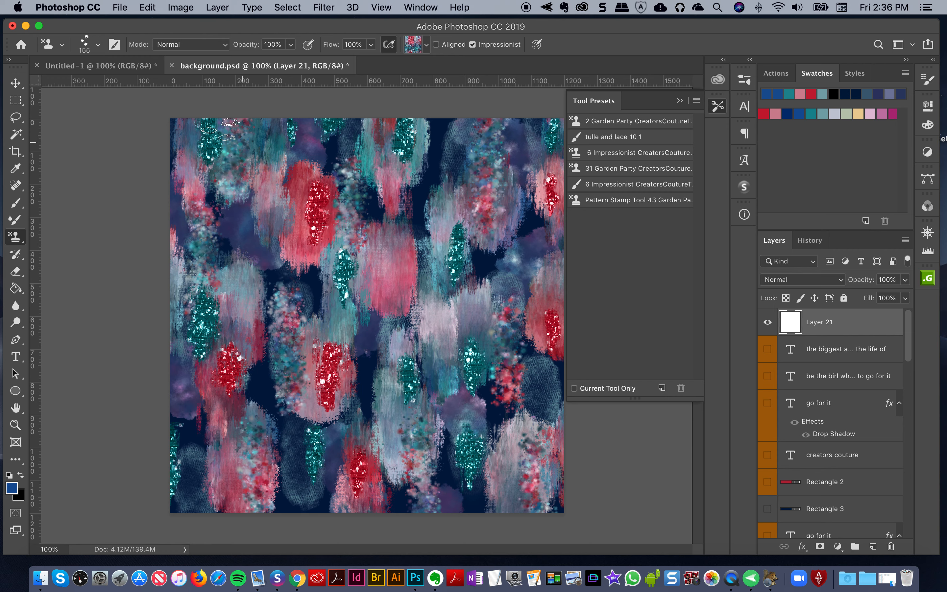
Switch to the Untitled-1 wreath document and add a new layer directly above Ellipse 1
left_click(98, 66)
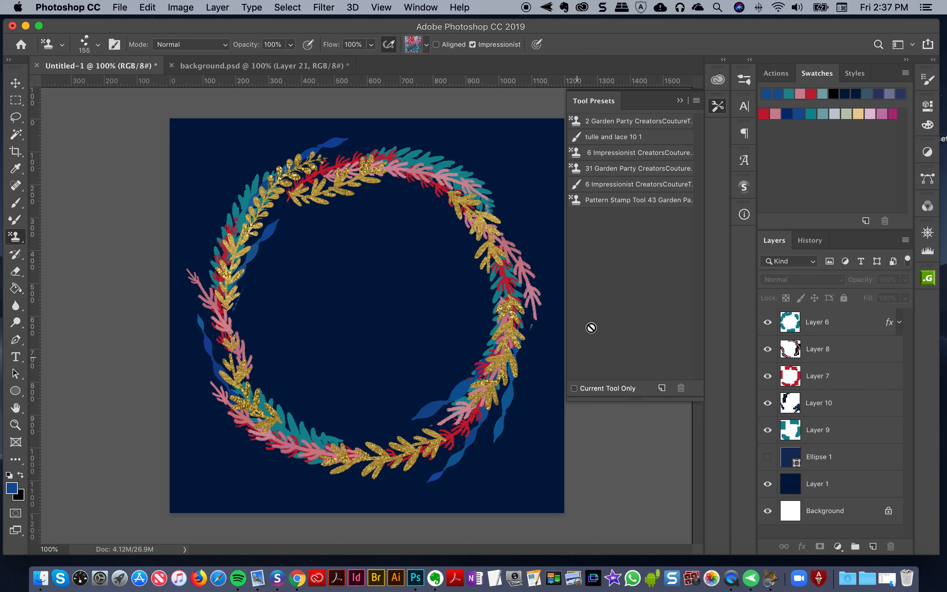
left_click(255, 66)
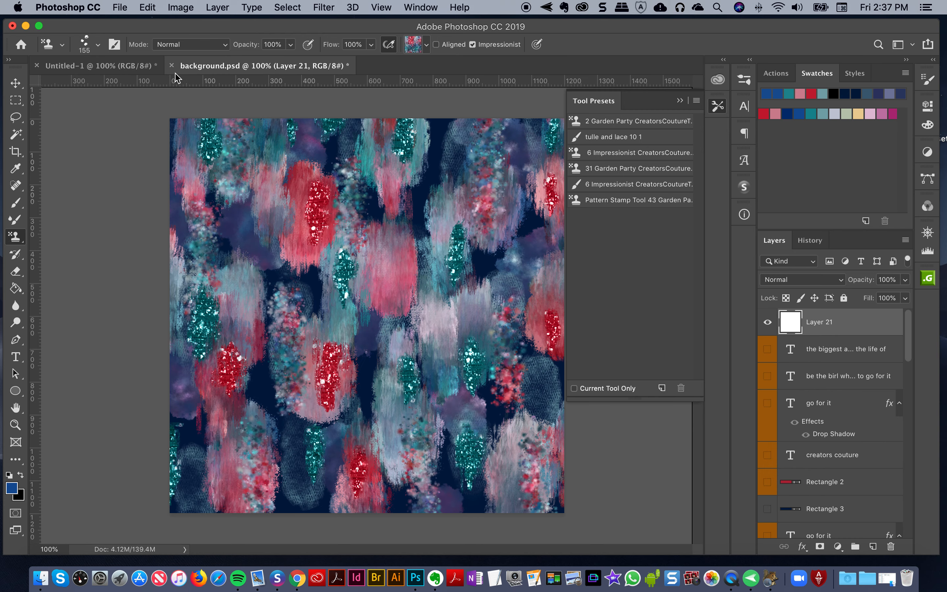
left_click(124, 69)
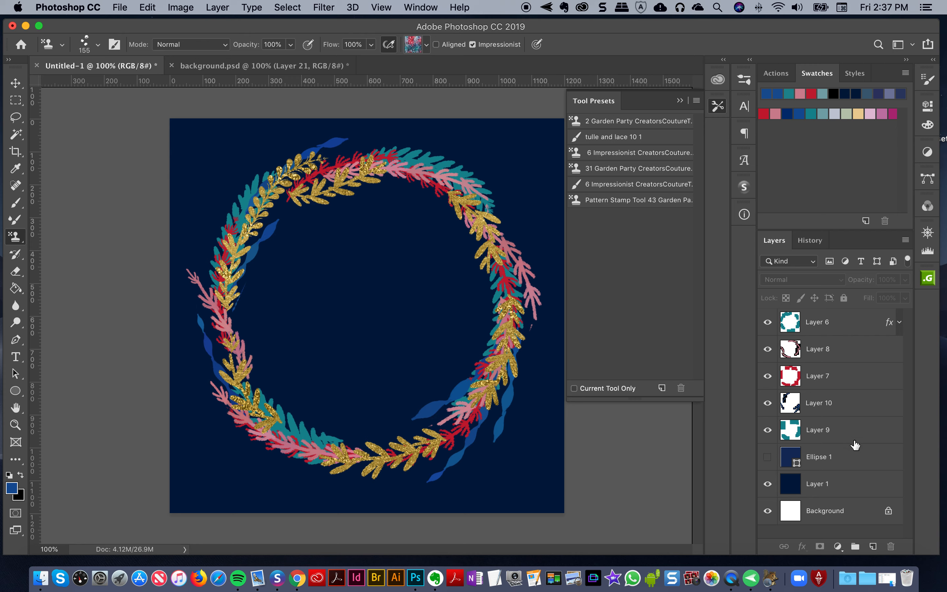
left_click(837, 453)
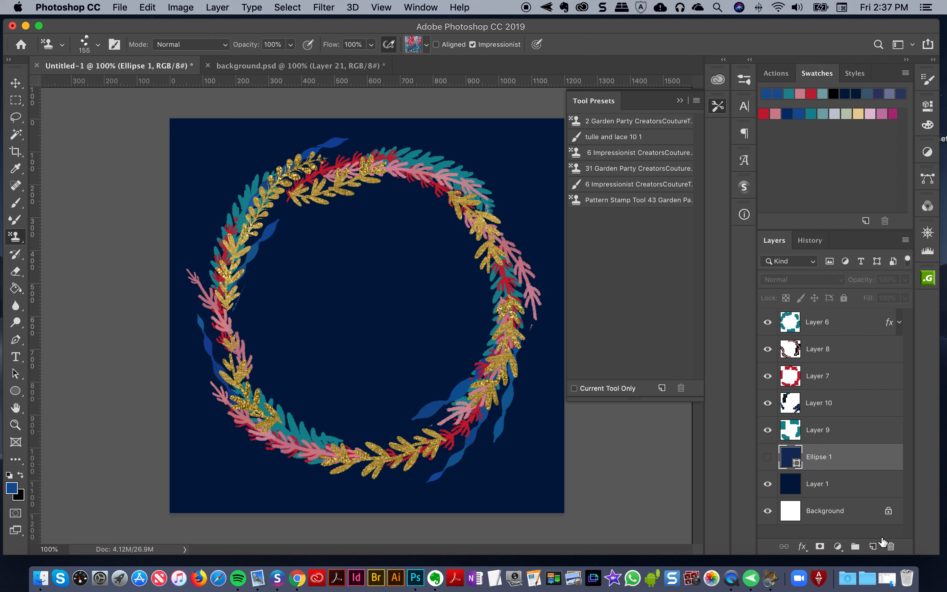
left_click(871, 547)
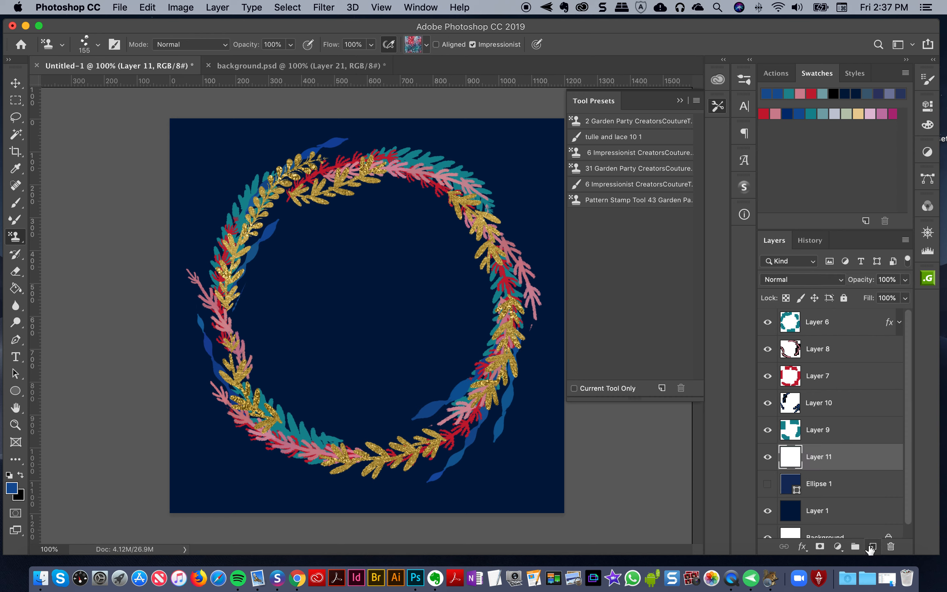
Stamp painterly patches around the wreath on Layer 11 with the 6 Impressionist Pattern Stamp tool preset
left_click(278, 65)
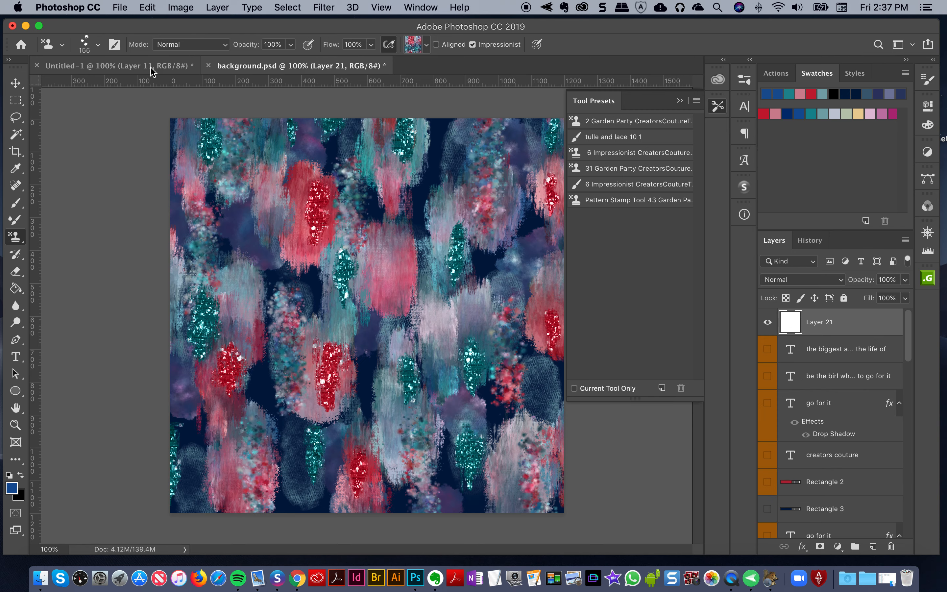
left_click(154, 67)
left_click(611, 152)
left_click_drag(304, 160, 215, 293)
key("super+z")
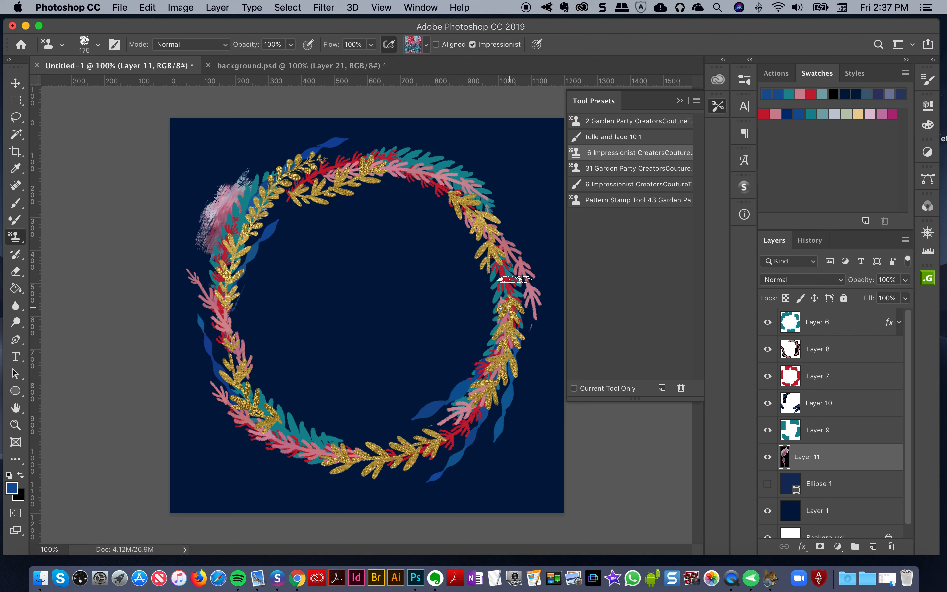
left_click_drag(514, 279, 510, 321)
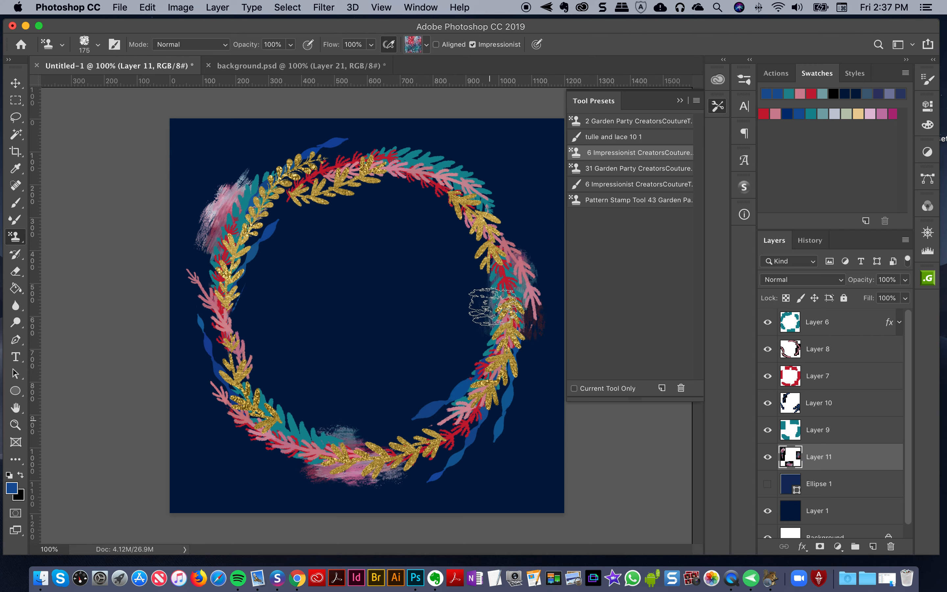
left_click_drag(445, 172, 486, 204)
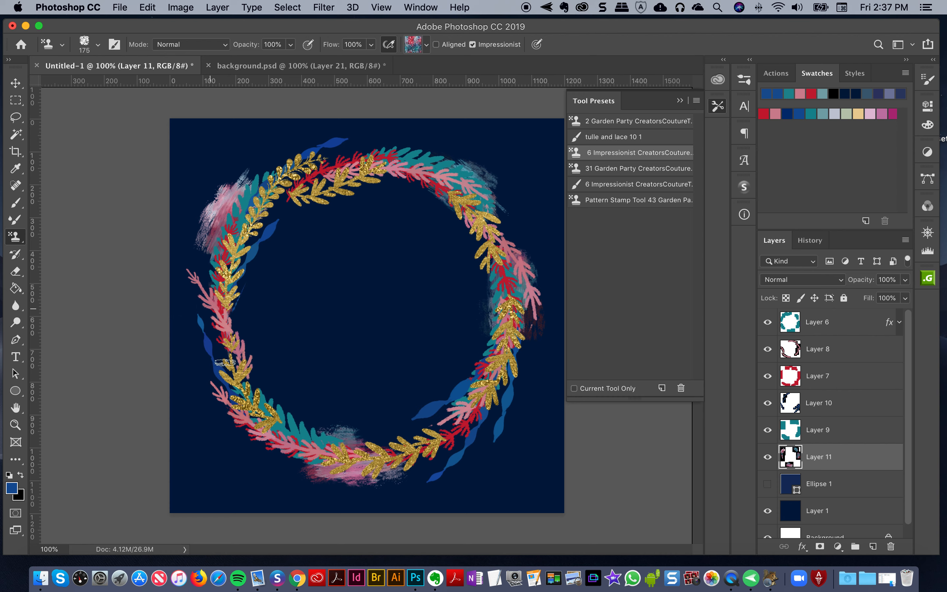
left_click_drag(199, 309, 223, 378)
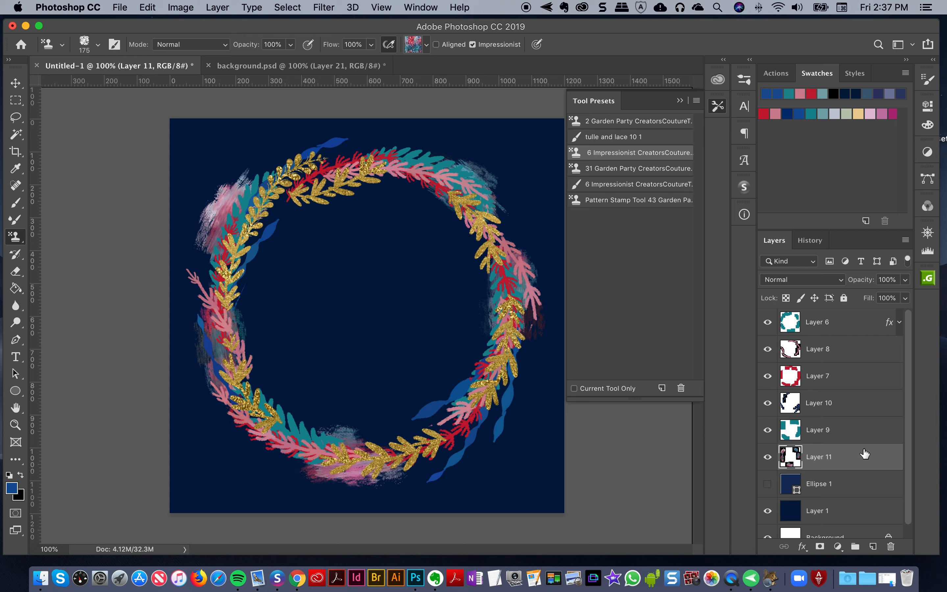
Add a new layer directly above Layer 7 and choose the 31 Garden Party Pattern Stamp tool preset
left_click(832, 378)
left_click(875, 550)
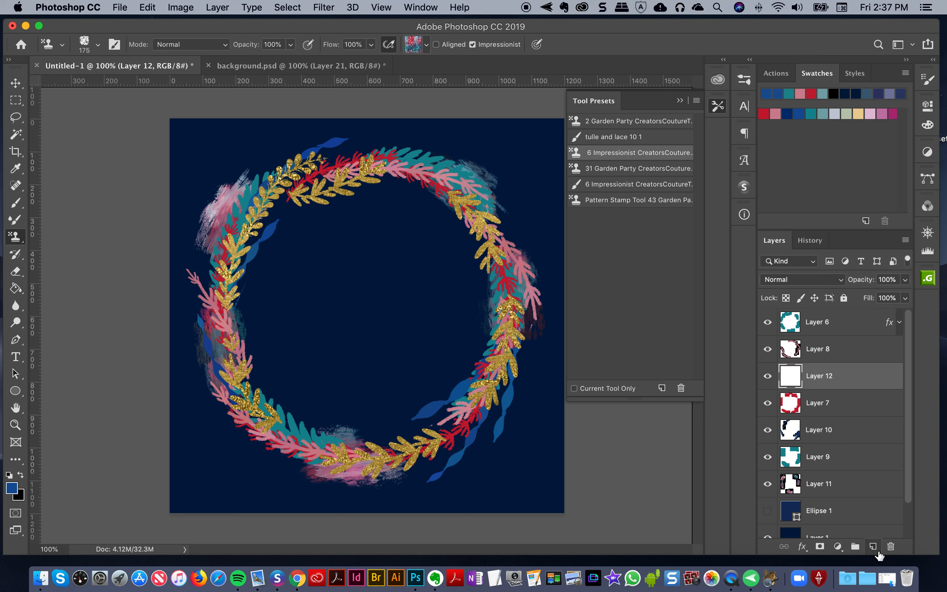
left_click(614, 169)
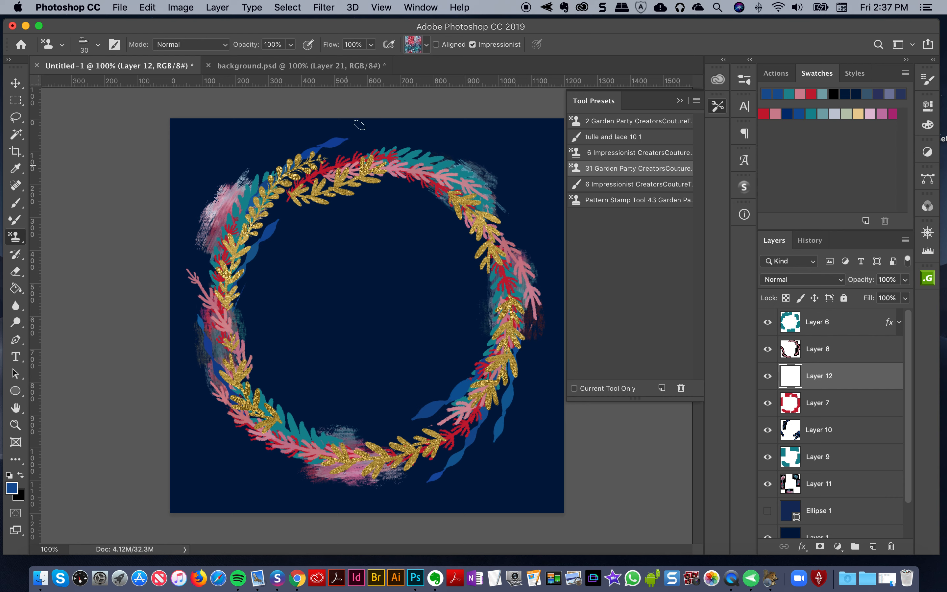
Try the 31 Garden Party preset with test strokes inside the wreath and along its upper-left leaves, undoing each one
mouse_move(383, 258)
left_mouse_down()
mouse_move(367, 370)
mouse_move(381, 372)
mouse_move(374, 316)
left_mouse_up()
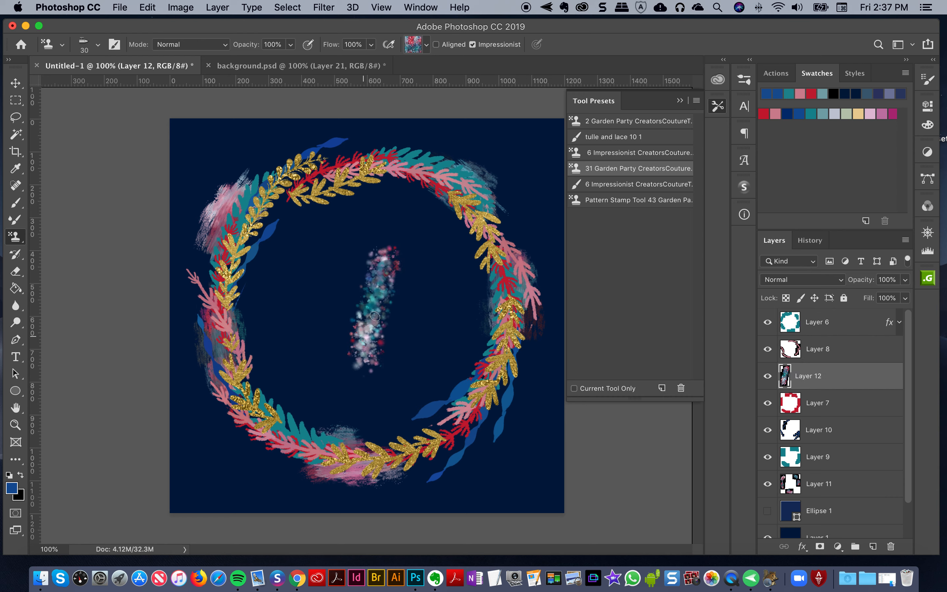
key("super+z")
left_click_drag(370, 251, 381, 354)
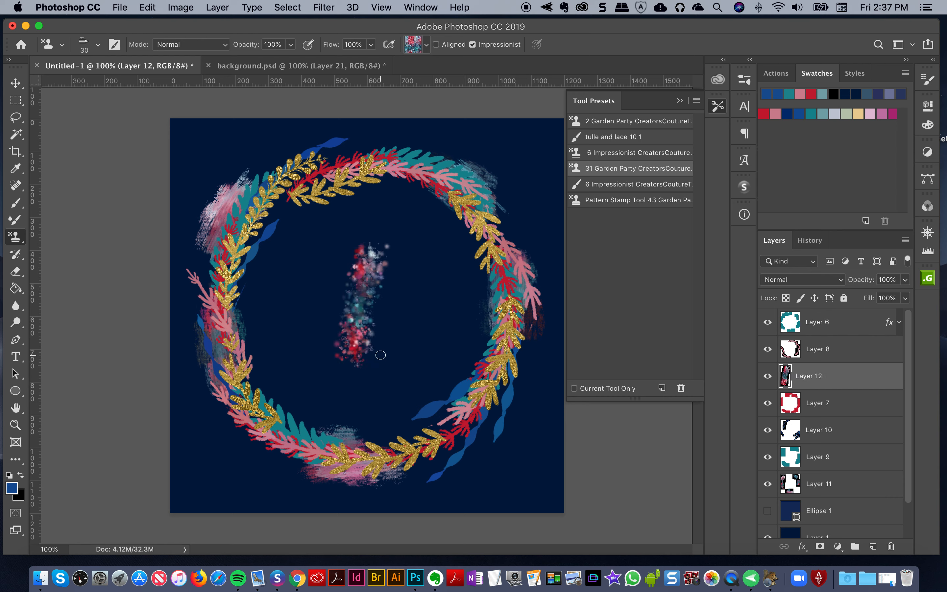
key("super+z")
left_click(280, 66)
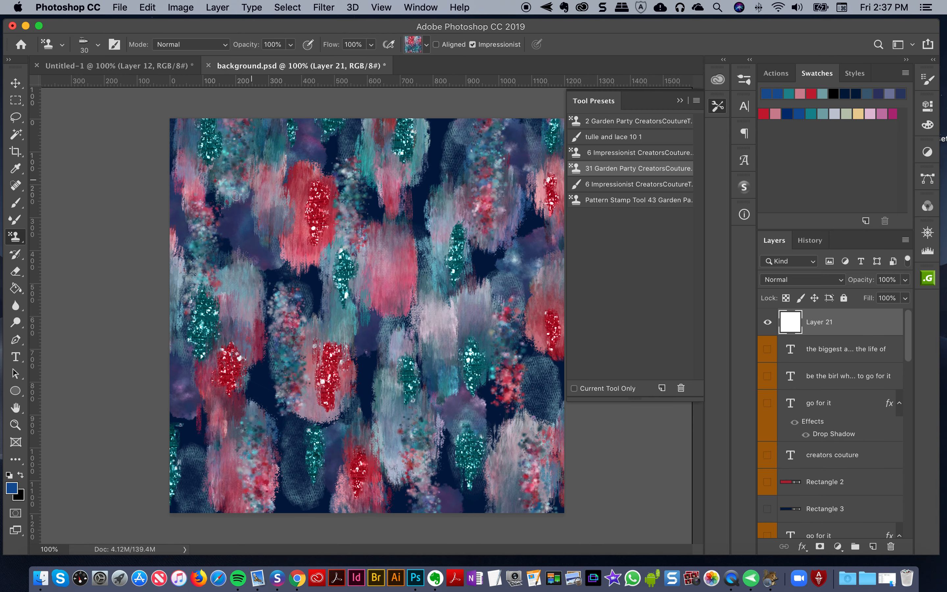
left_click(118, 66)
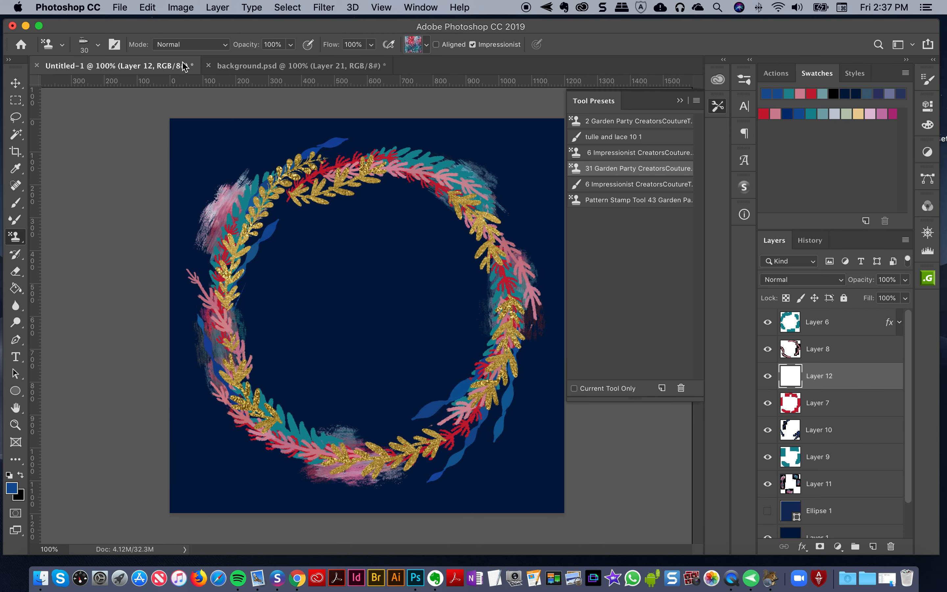
left_click_drag(278, 197, 339, 158)
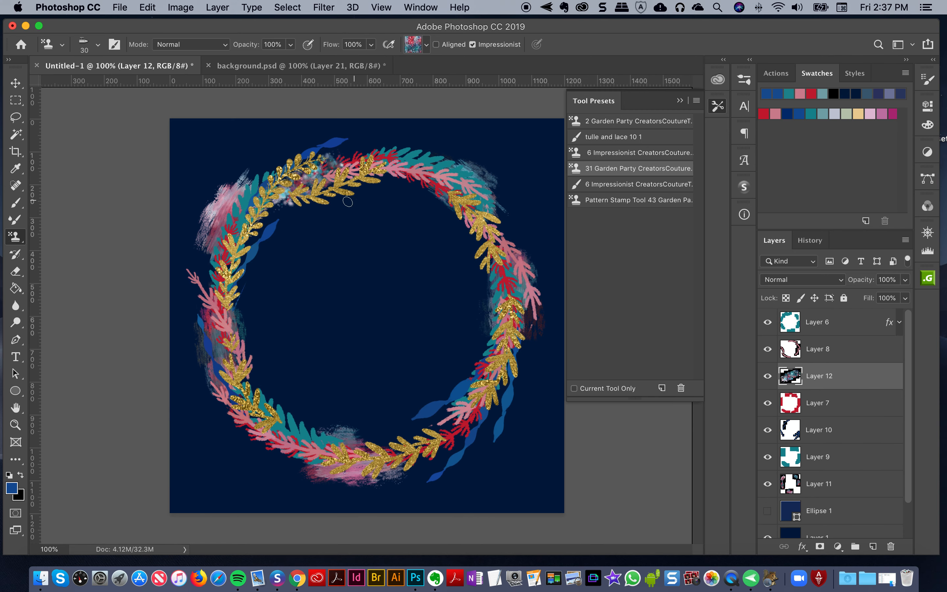
key("super+z")
Stamp speckled 31 Garden Party strokes along the wreath's top, sides and lower edges on Layer 12
left_click_drag(279, 201, 349, 145)
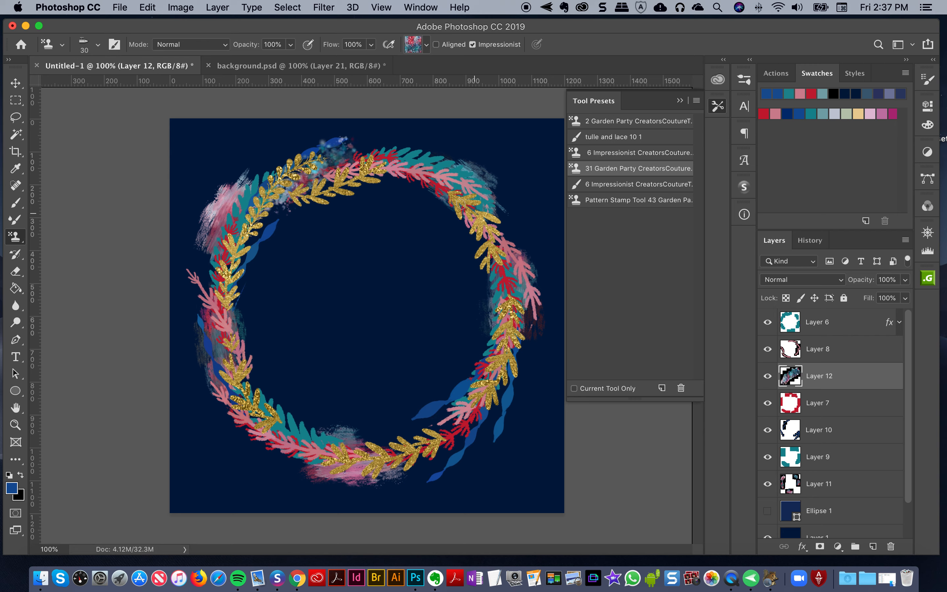
left_click_drag(460, 204, 533, 261)
mouse_move(215, 273)
left_mouse_down()
mouse_move(212, 333)
mouse_move(227, 364)
mouse_move(193, 277)
mouse_move(225, 359)
left_mouse_up()
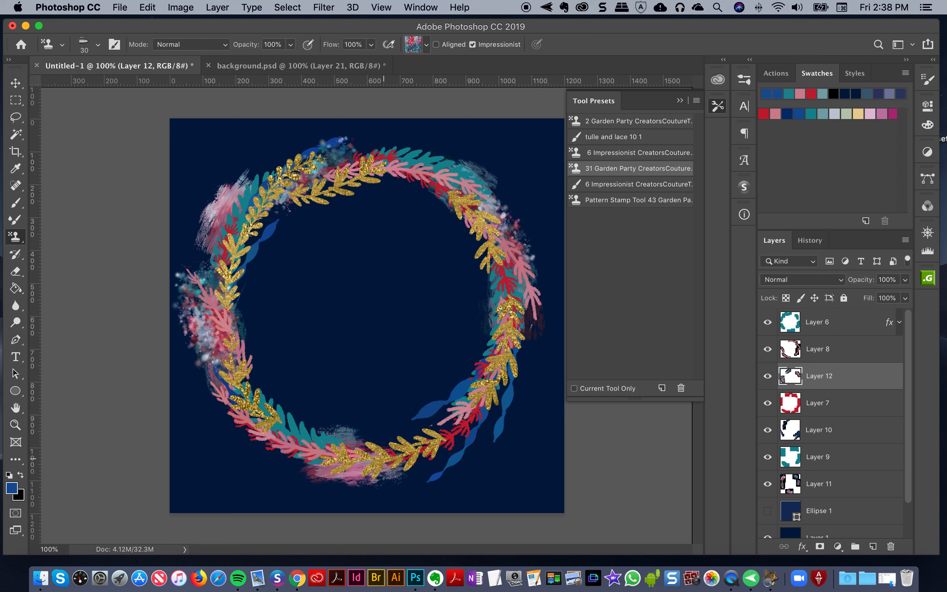
left_click_drag(366, 469, 301, 455)
mouse_move(478, 366)
left_mouse_down()
mouse_move(433, 415)
mouse_move(419, 410)
mouse_move(436, 426)
left_mouse_up()
left_click_drag(527, 316, 493, 425)
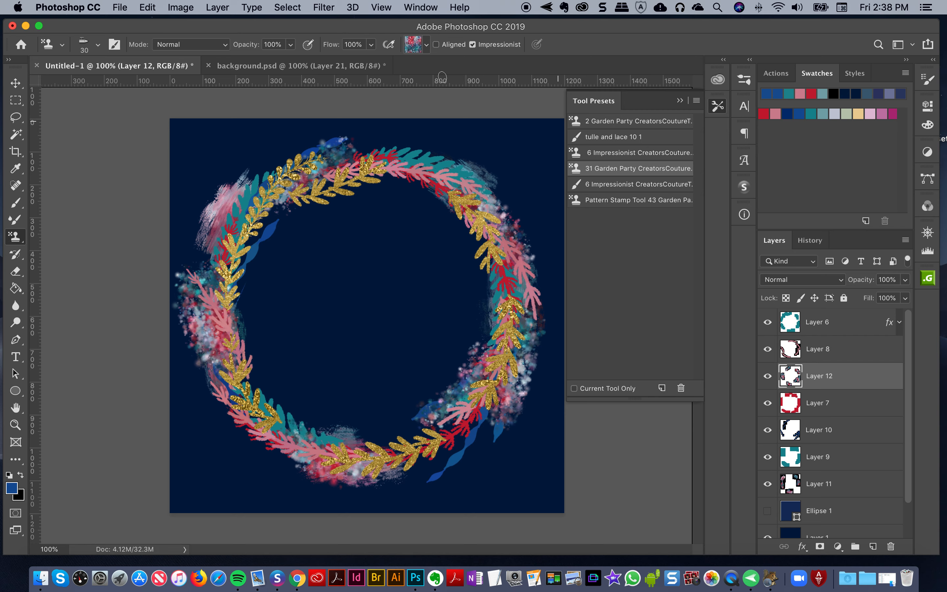
Try Garden Party stamp strokes inside the wreath and across its upper-right edge, undoing each one
left_click(307, 67)
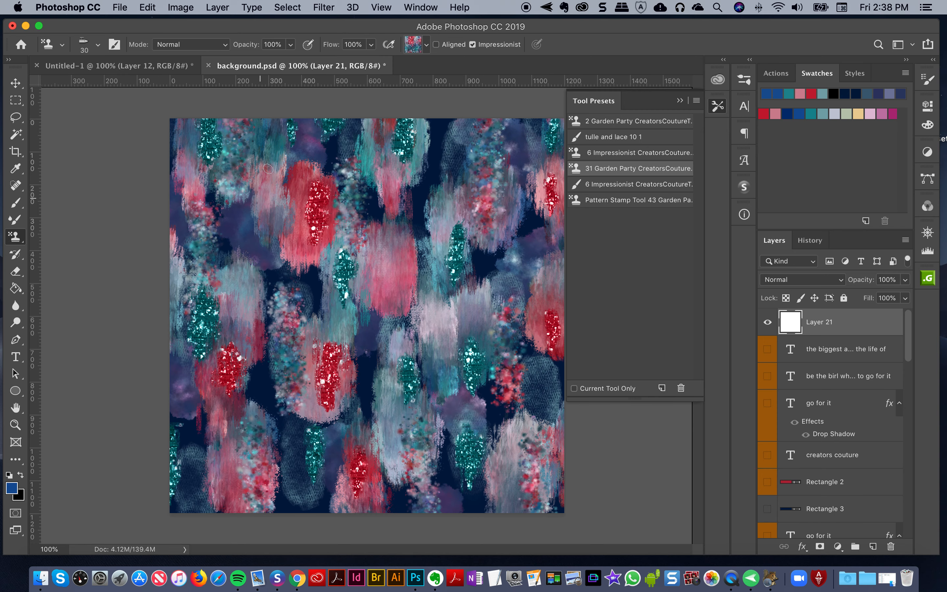
left_click(165, 66)
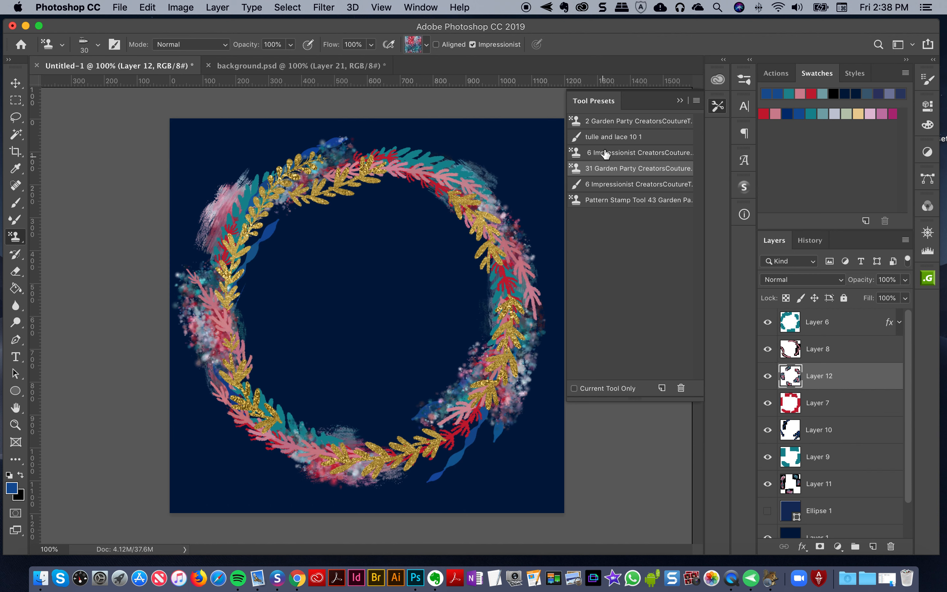
left_click(608, 202)
left_click_drag(403, 308, 422, 274)
key("super+z")
left_click_drag(408, 222, 560, 176)
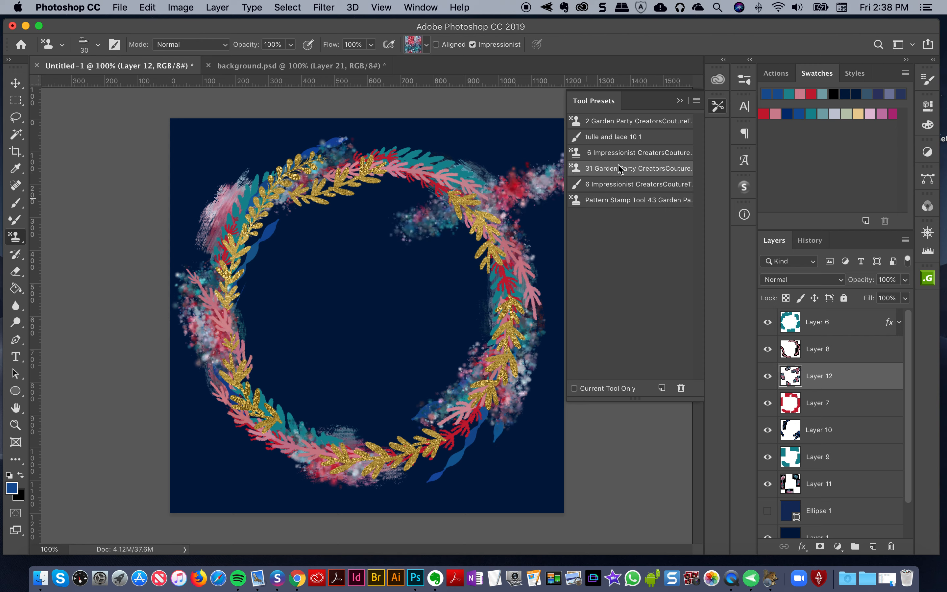
key("super+z")
Stamp painterly strokes over the wreath's lower-left and upper-right parts on Layer 12 with the 6 Impressionist tool preset
left_click(600, 155)
left_click_drag(394, 224, 390, 334)
key("super+z")
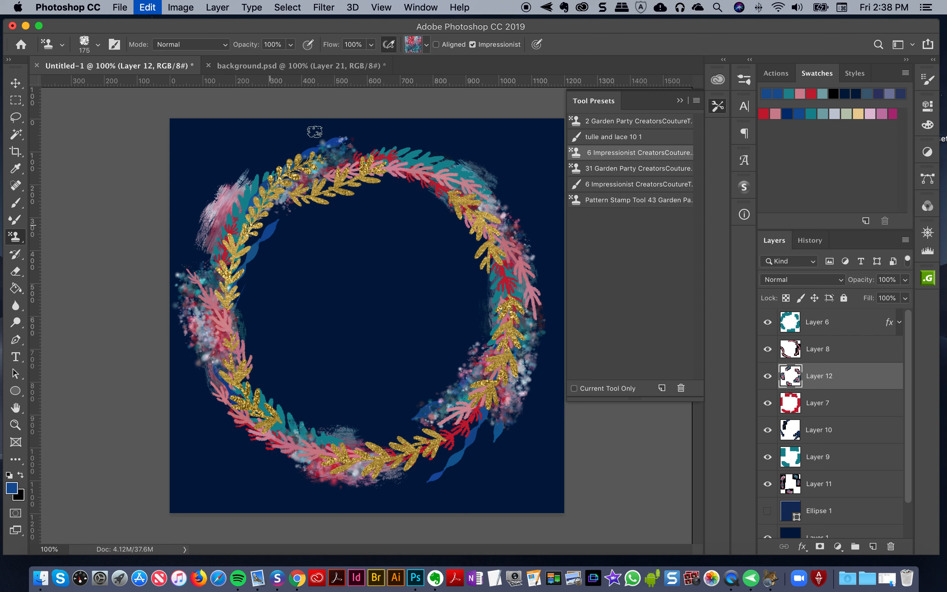
mouse_move(193, 385)
left_mouse_down()
mouse_move(226, 329)
mouse_move(259, 410)
mouse_move(270, 474)
mouse_move(308, 435)
mouse_move(231, 408)
mouse_move(275, 440)
mouse_move(370, 450)
left_mouse_up()
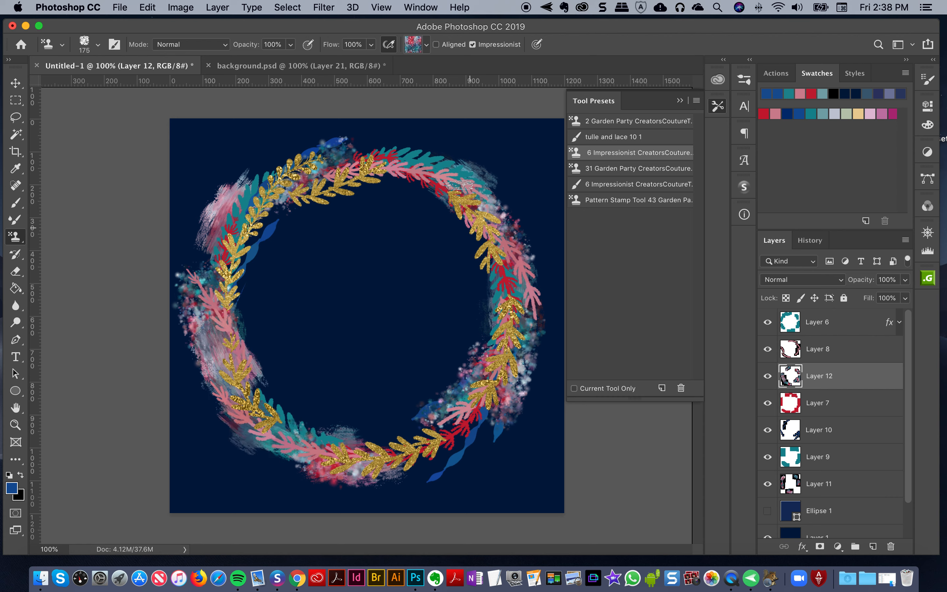
left_click_drag(427, 163, 463, 167)
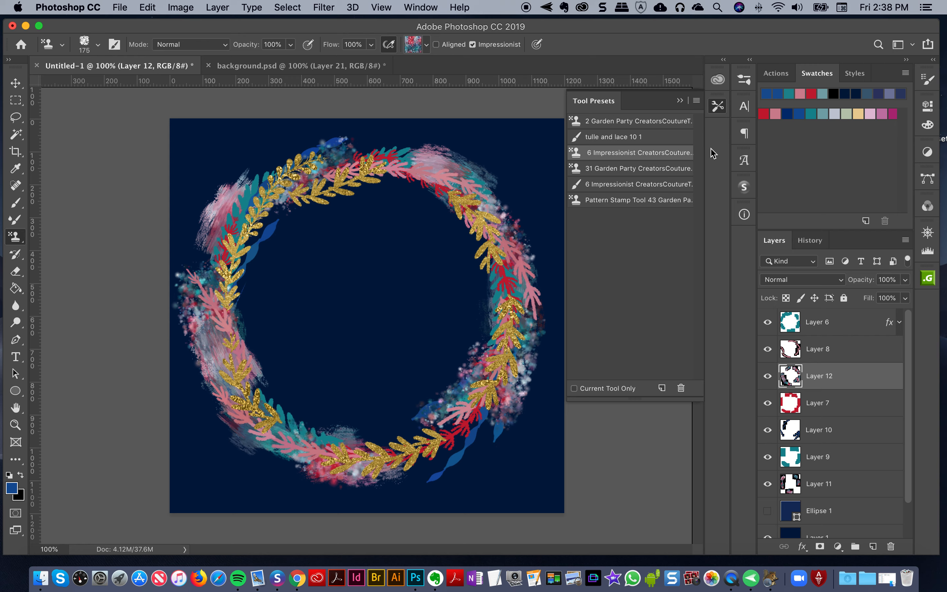
View the brush presets list, return to the tool presets and show their management options
left_click(720, 104)
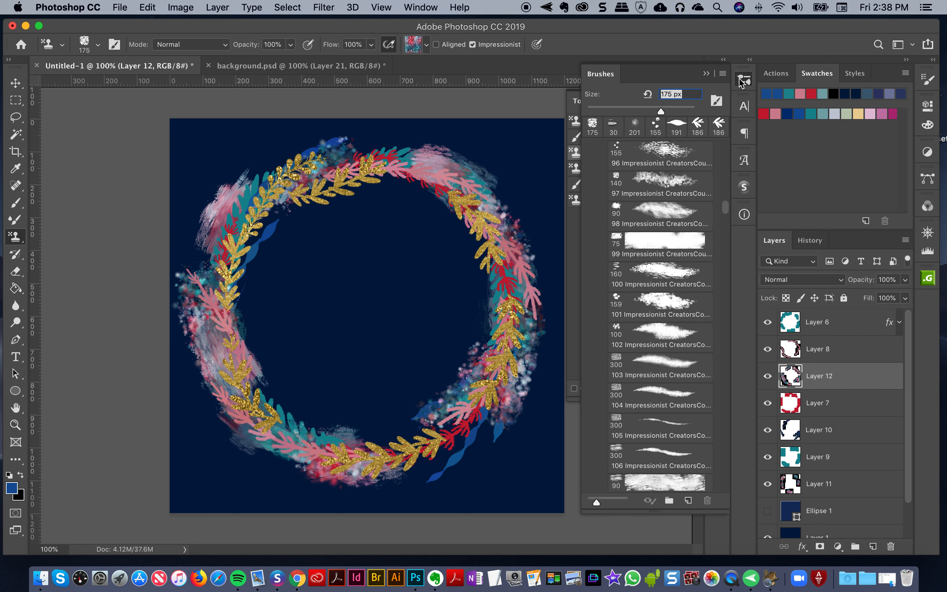
left_click(748, 76)
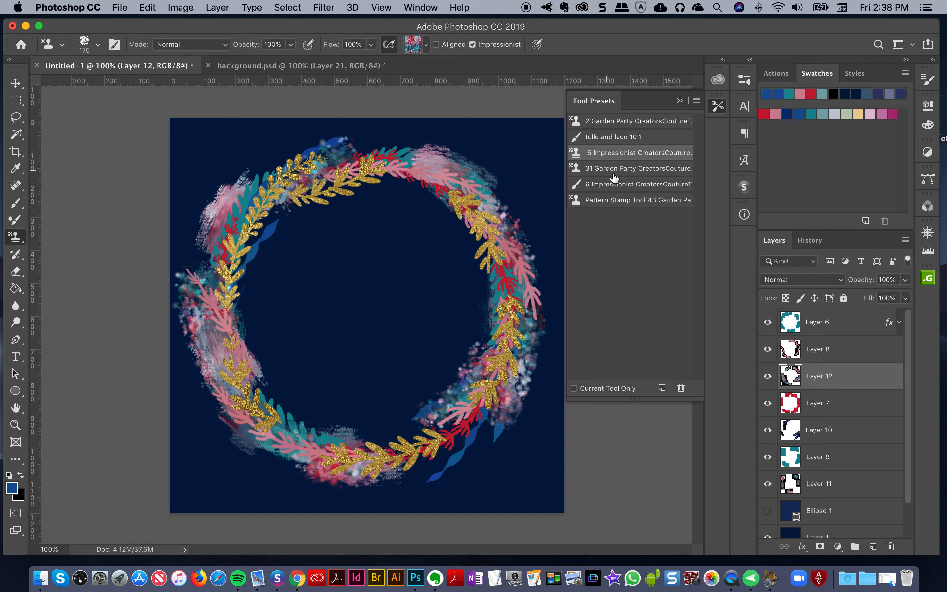
left_click(697, 101)
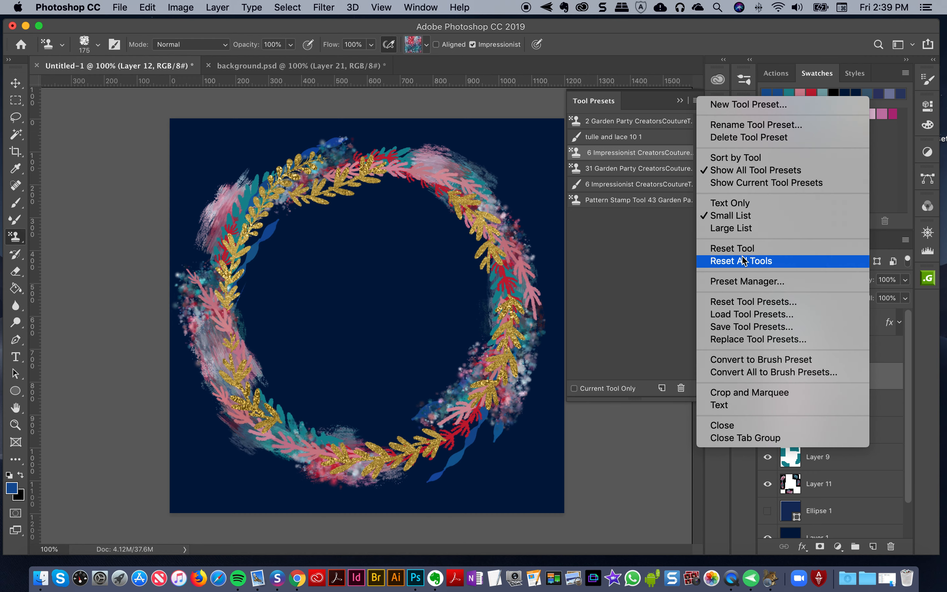